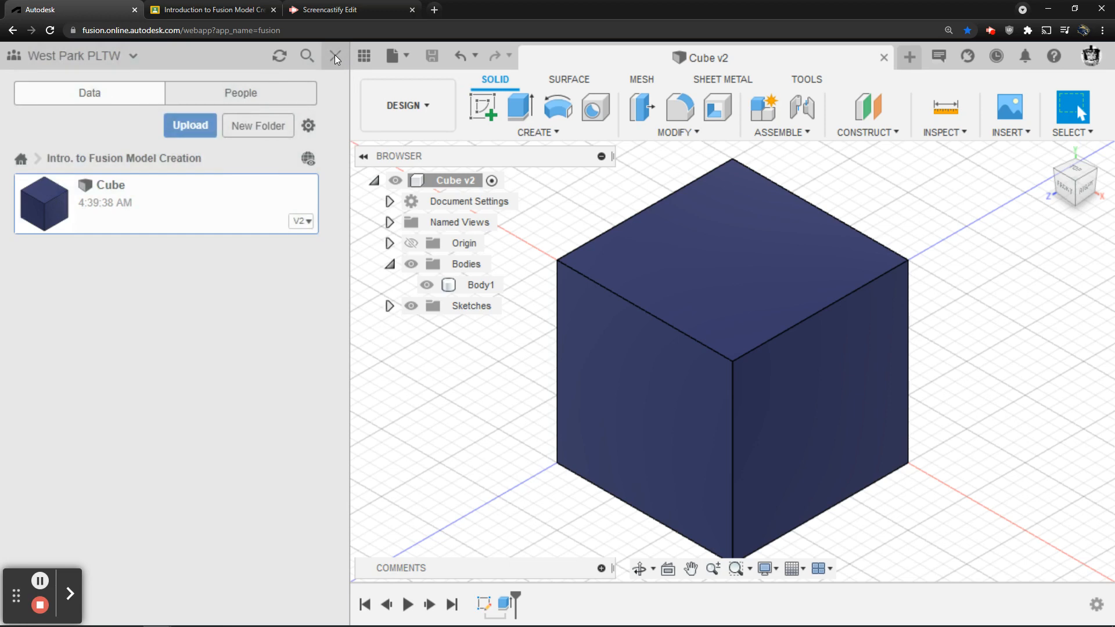
Step: Close the data panel and create a new design
{"action": "left_click", "coordinate": [335, 55]}
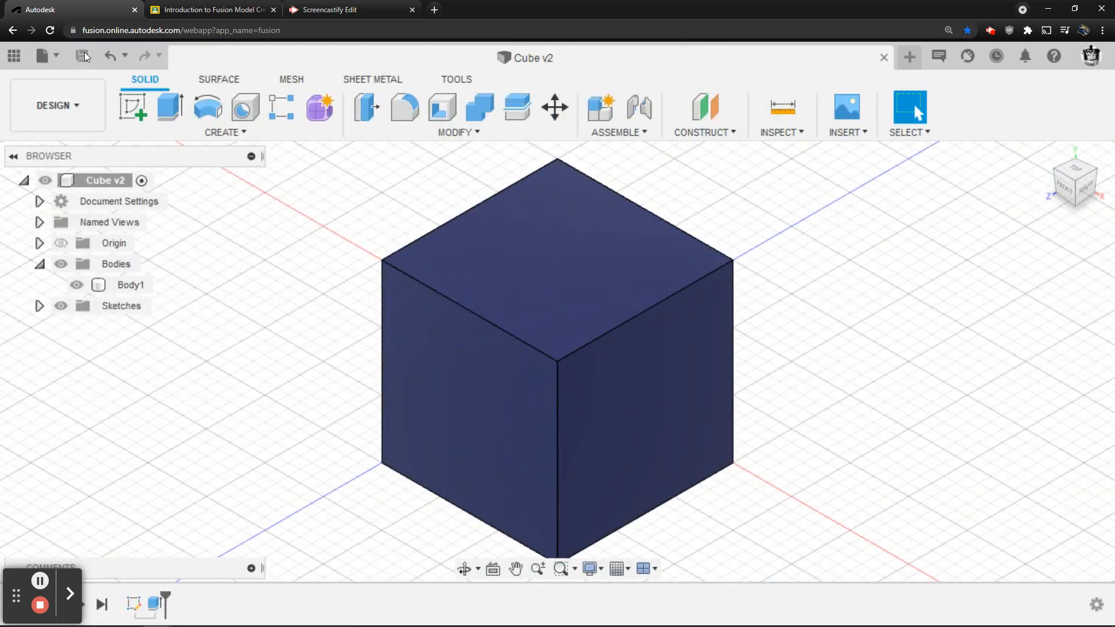
{"action": "left_click", "coordinate": [47, 54]}
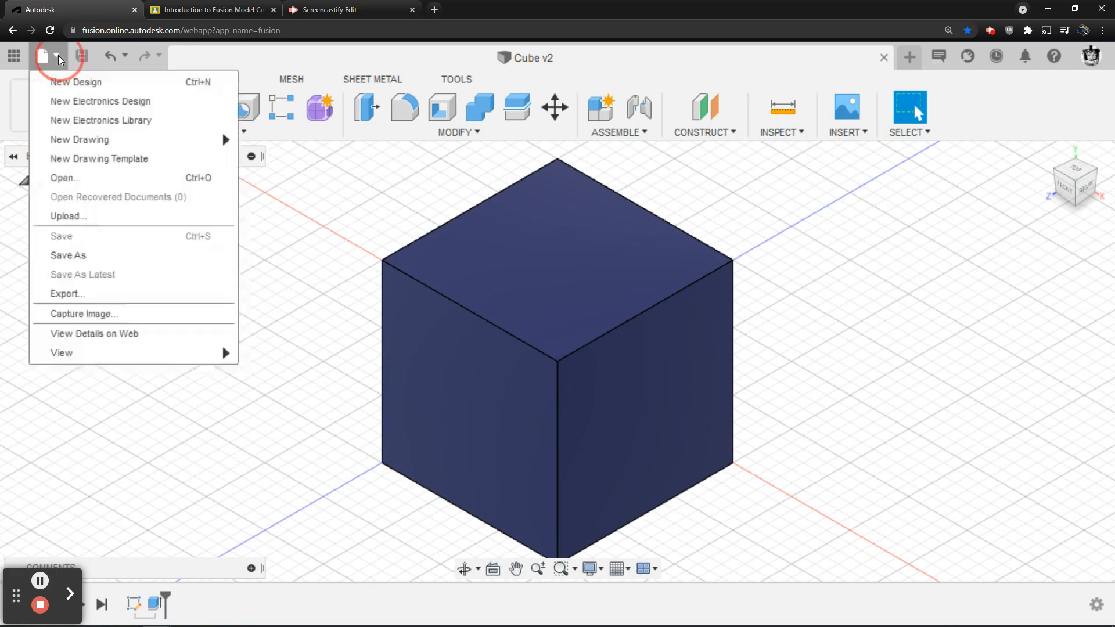
{"action": "left_click", "coordinate": [65, 85]}
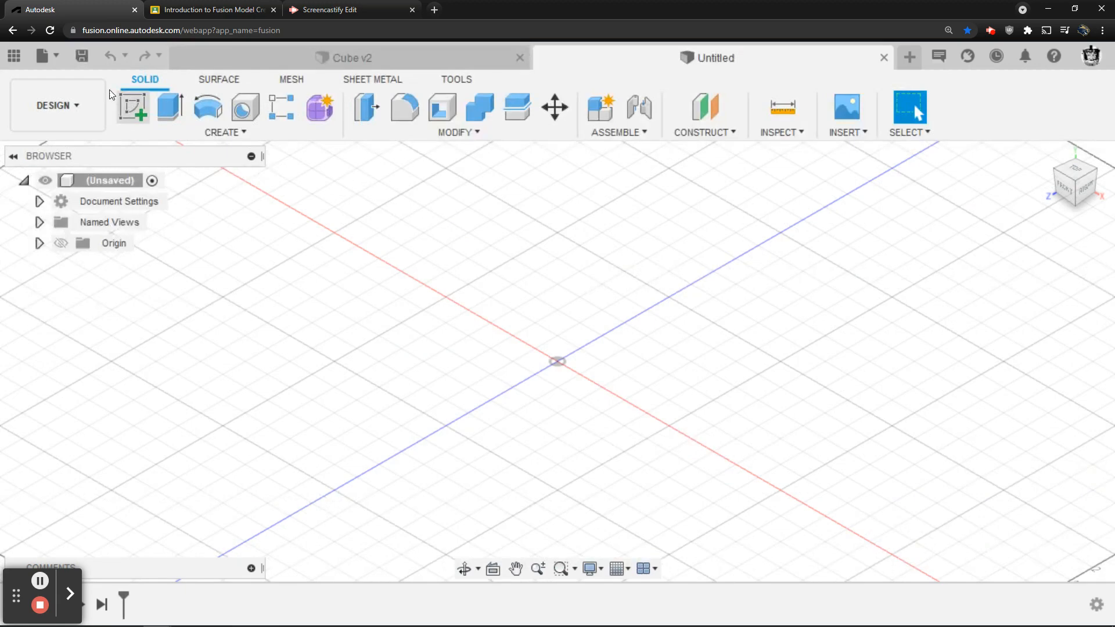
Step: Save the new design as Prism in the Intro. to Fusion Model Creation project
{"action": "left_click", "coordinate": [82, 58]}
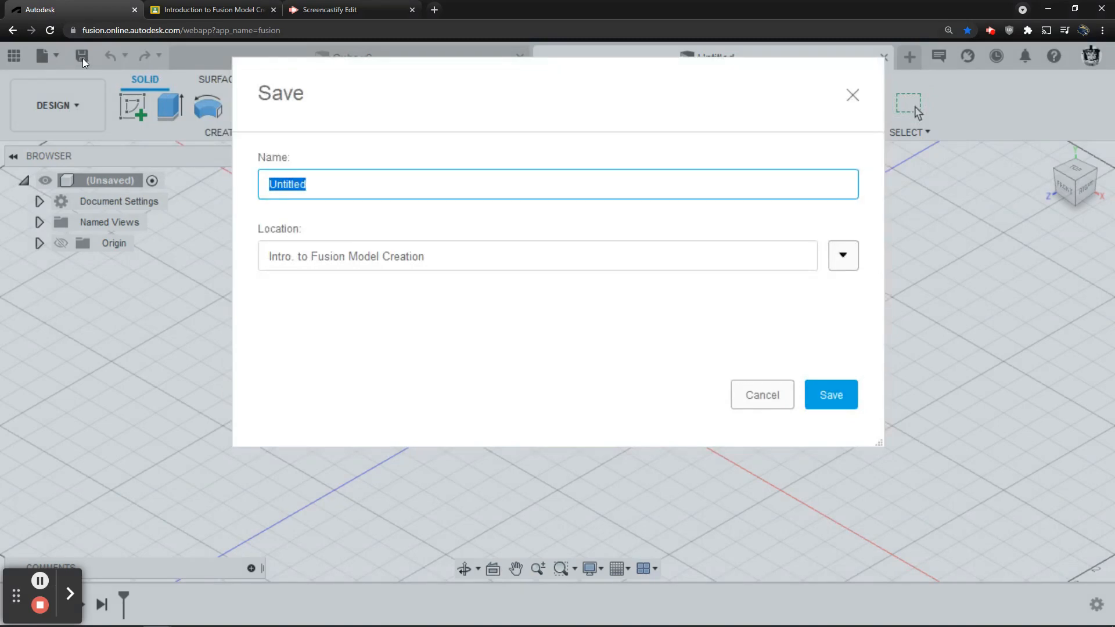
{"action": "type", "text": "Prism"}
{"action": "left_click", "coordinate": [841, 257]}
{"action": "left_click", "coordinate": [841, 257]}
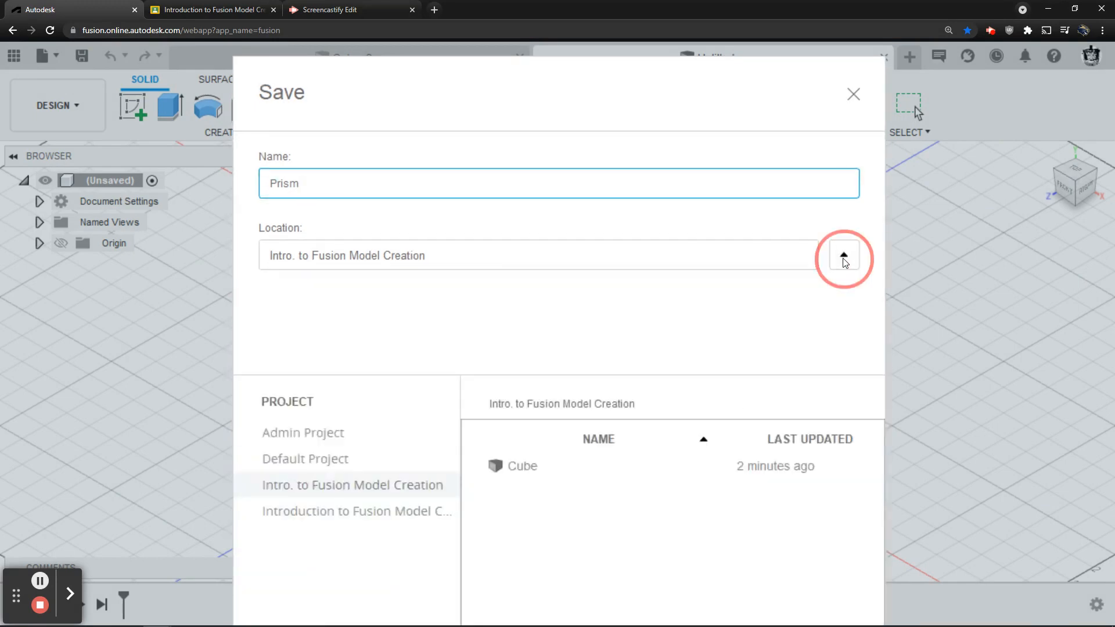
{"action": "left_click", "coordinate": [830, 394]}
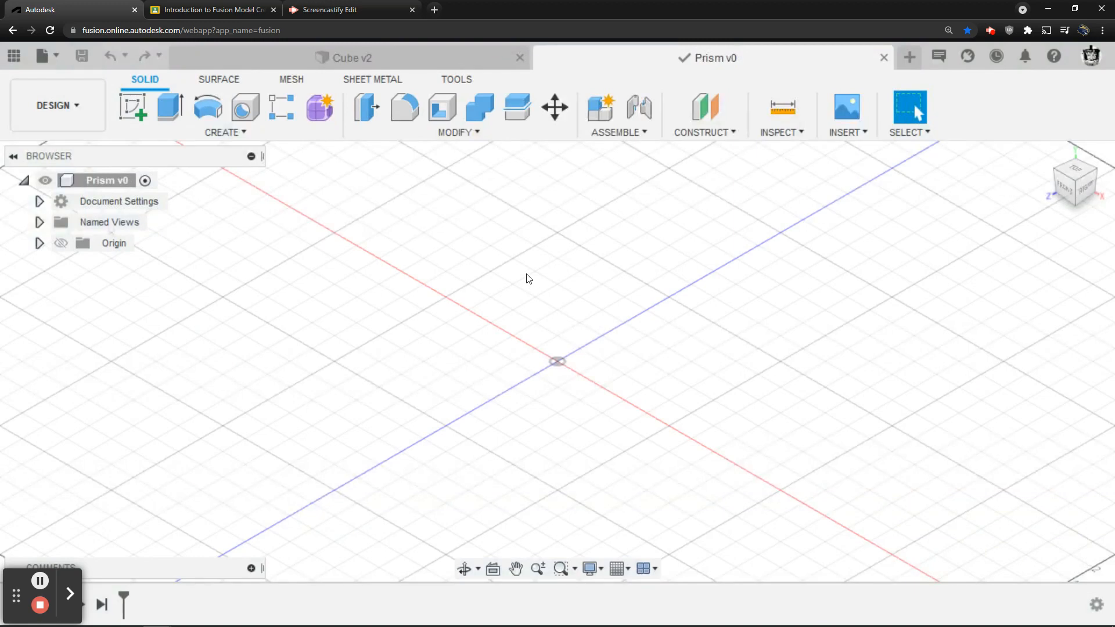
Step: Start a sketch on the front plane and draw four connected lines from the origin, including a horizontal upper edge about 3.91 in long
{"action": "left_click", "coordinate": [128, 103]}
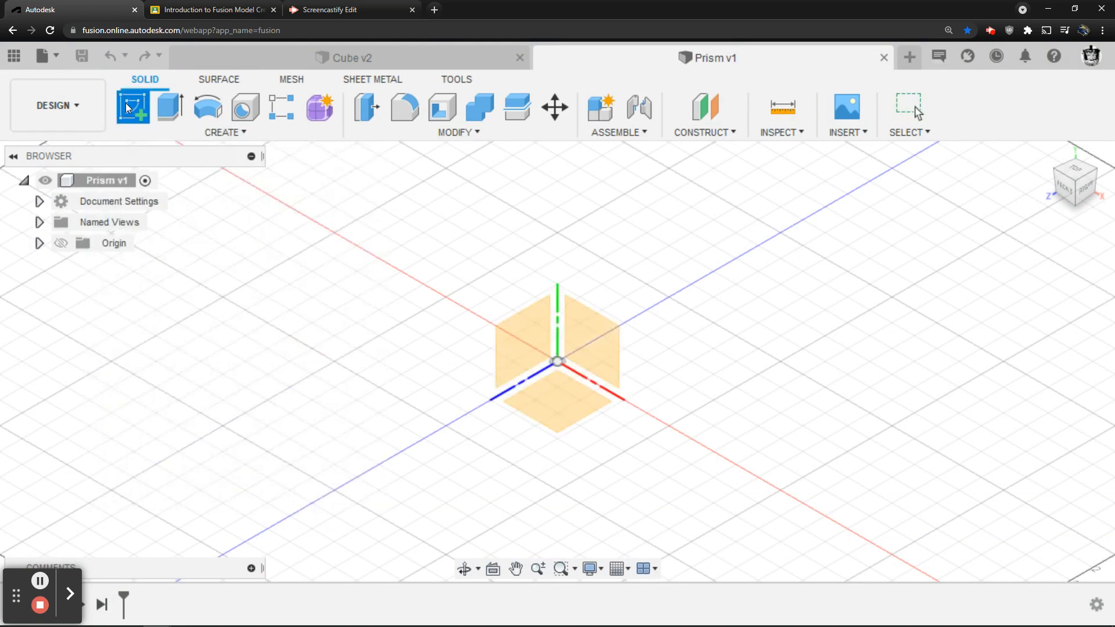
{"action": "left_click", "coordinate": [596, 334]}
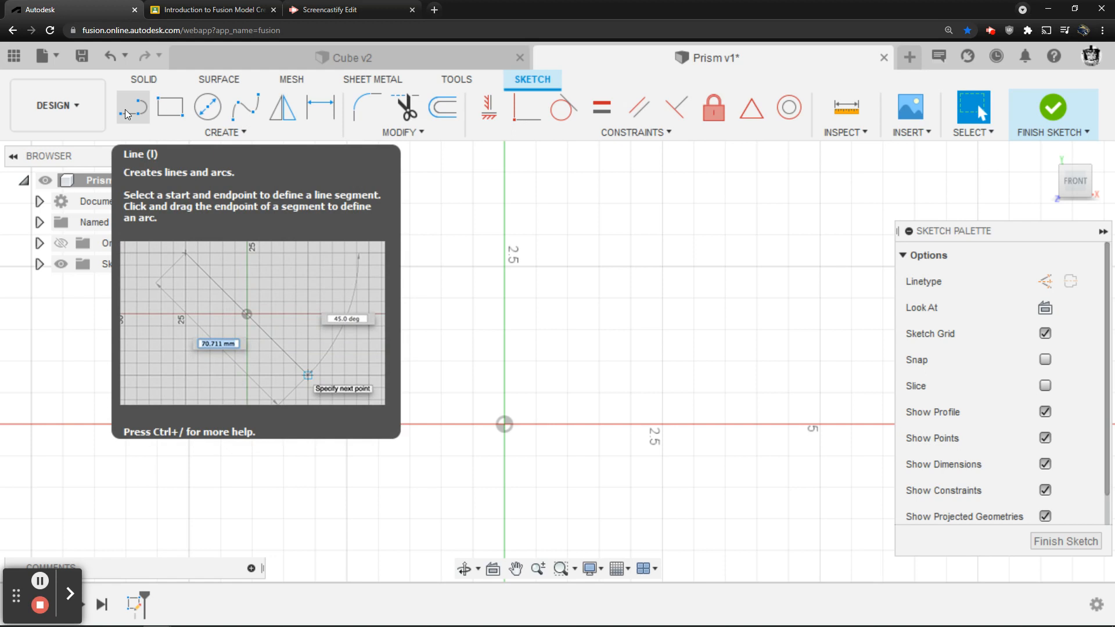
{"action": "left_click", "coordinate": [127, 106]}
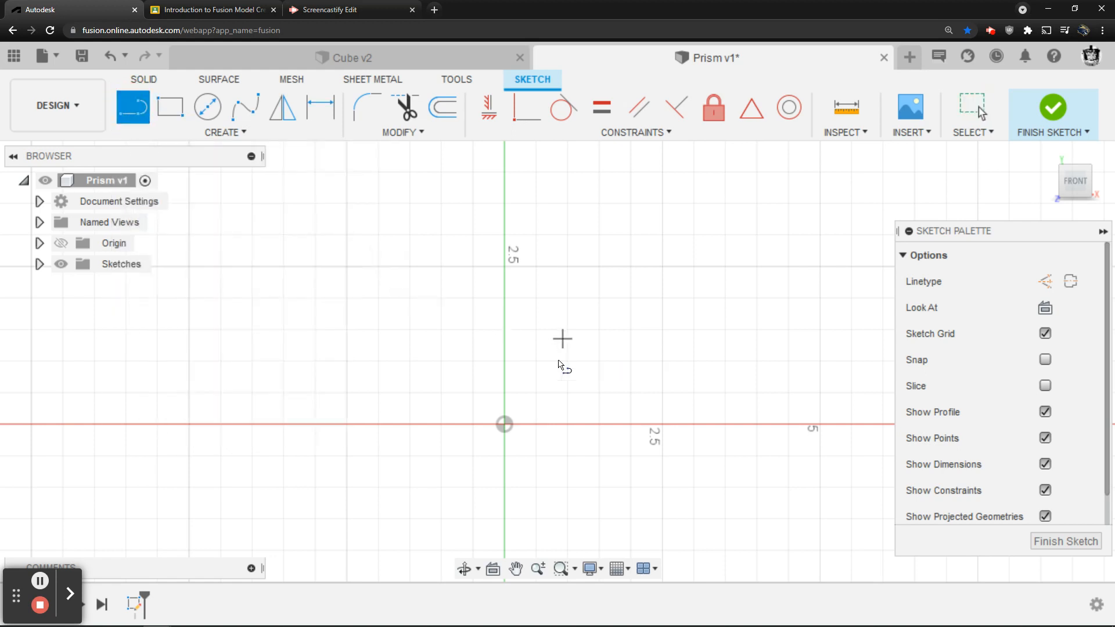
{"action": "left_click", "coordinate": [510, 426]}
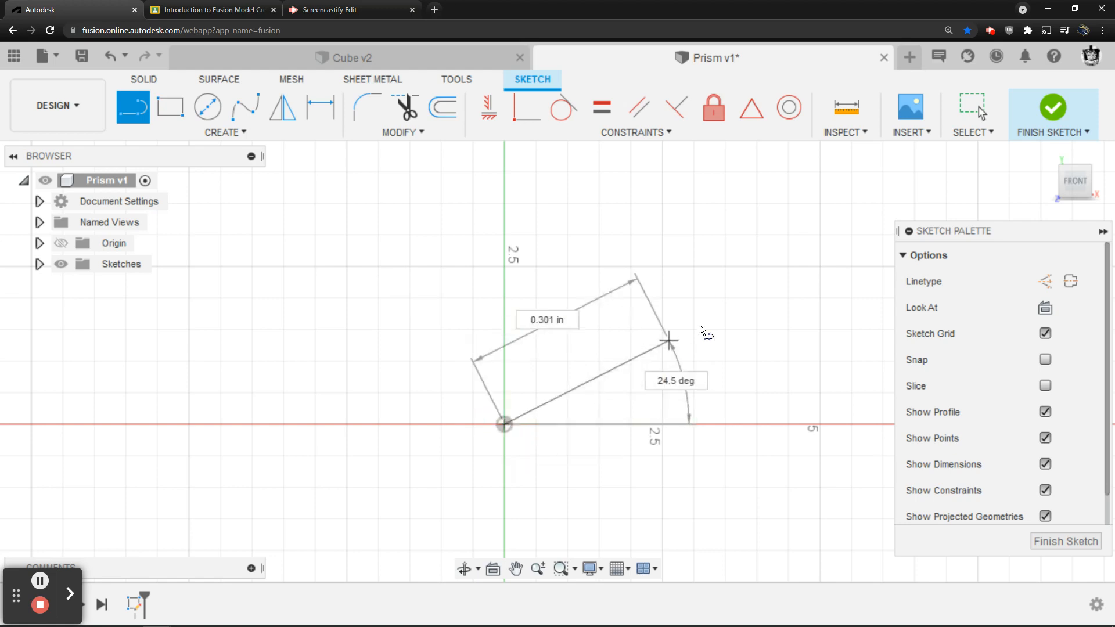
{"action": "left_click", "coordinate": [720, 313]}
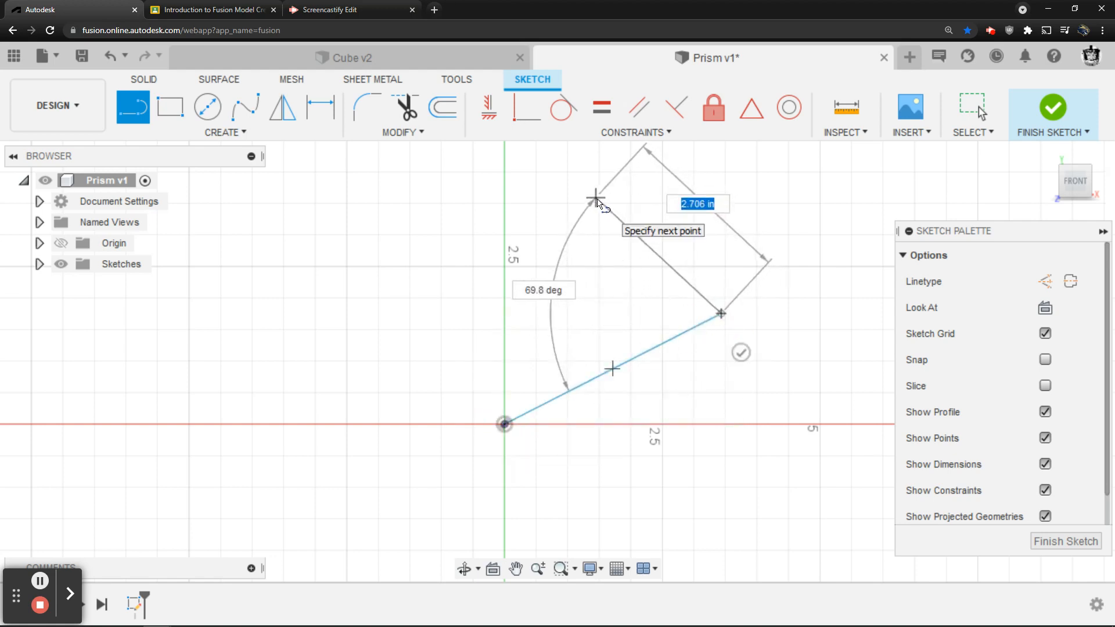
{"action": "left_click", "coordinate": [596, 198]}
{"action": "left_click", "coordinate": [349, 197]}
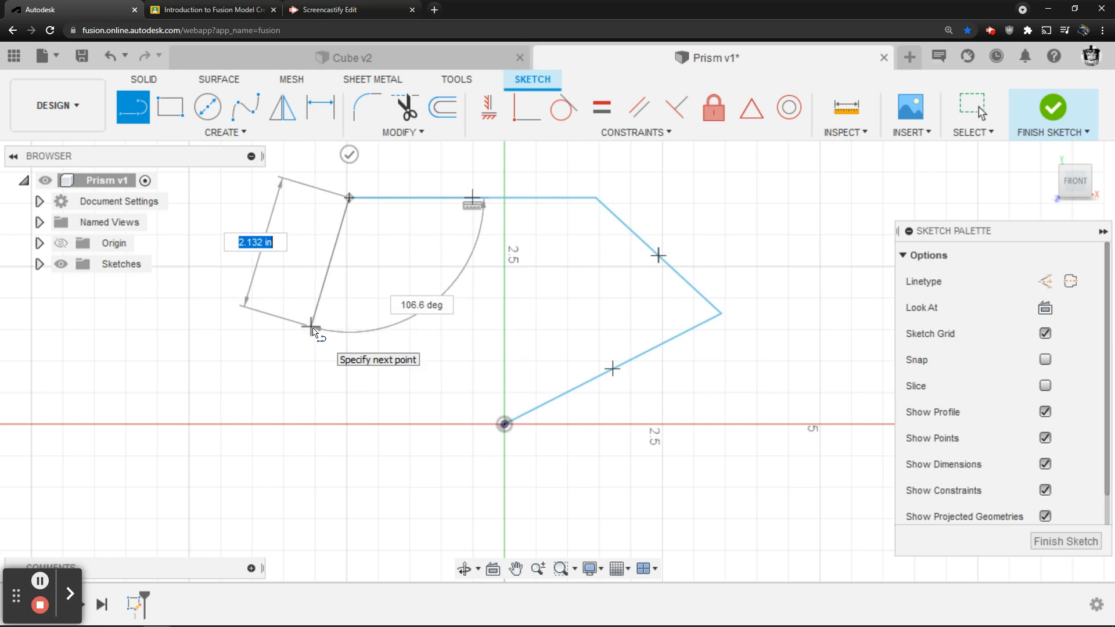
{"action": "key", "text": "Tab"}
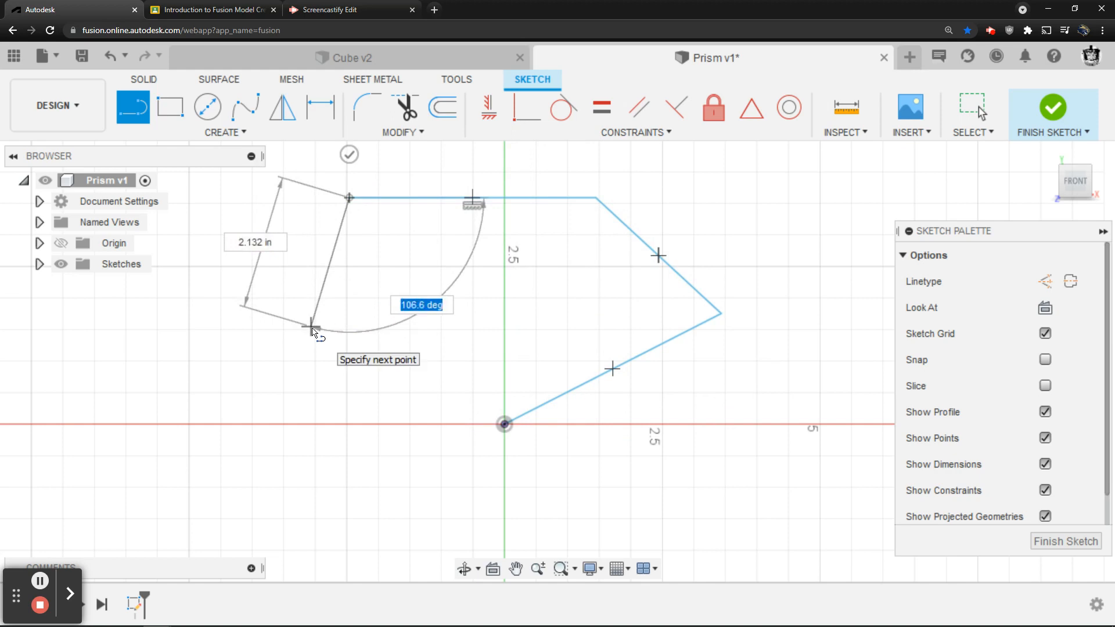
{"action": "key", "text": "Tab"}
{"action": "left_click", "coordinate": [311, 327]}
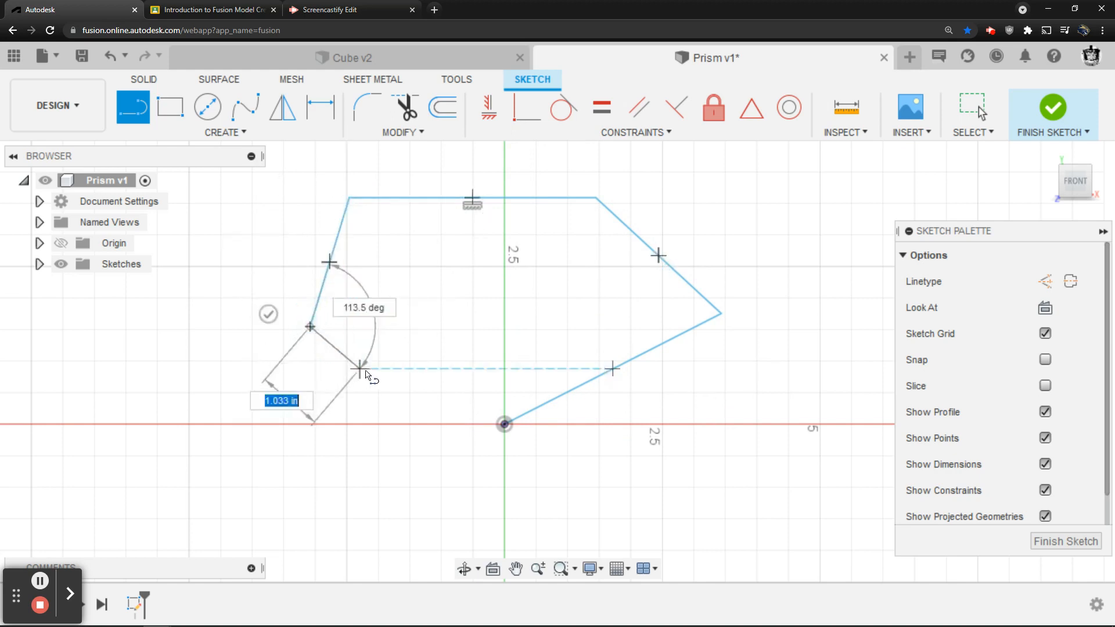
Step: Complete the closed profile with a vertical line about 2.68 in long, a tangent arc and two lines ending at the origin
{"action": "left_click", "coordinate": [310, 498]}
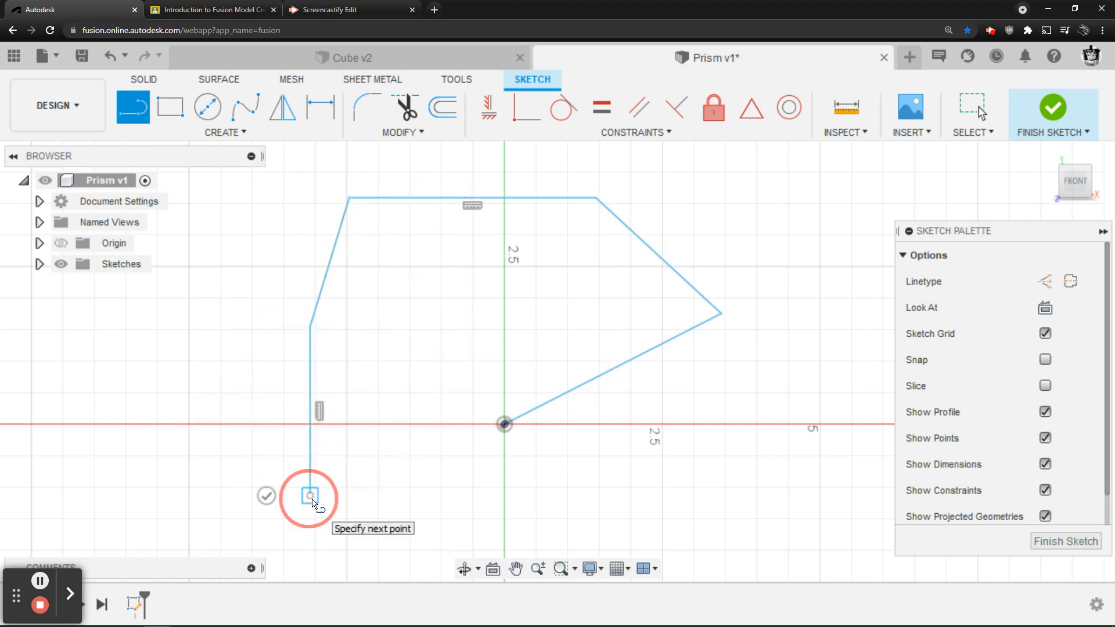
{"action": "mouse_move", "coordinate": [312, 500]}
{"action": "left_mouse_down"}
{"action": "mouse_move", "coordinate": [372, 450]}
{"action": "mouse_move", "coordinate": [410, 498]}
{"action": "left_mouse_up"}
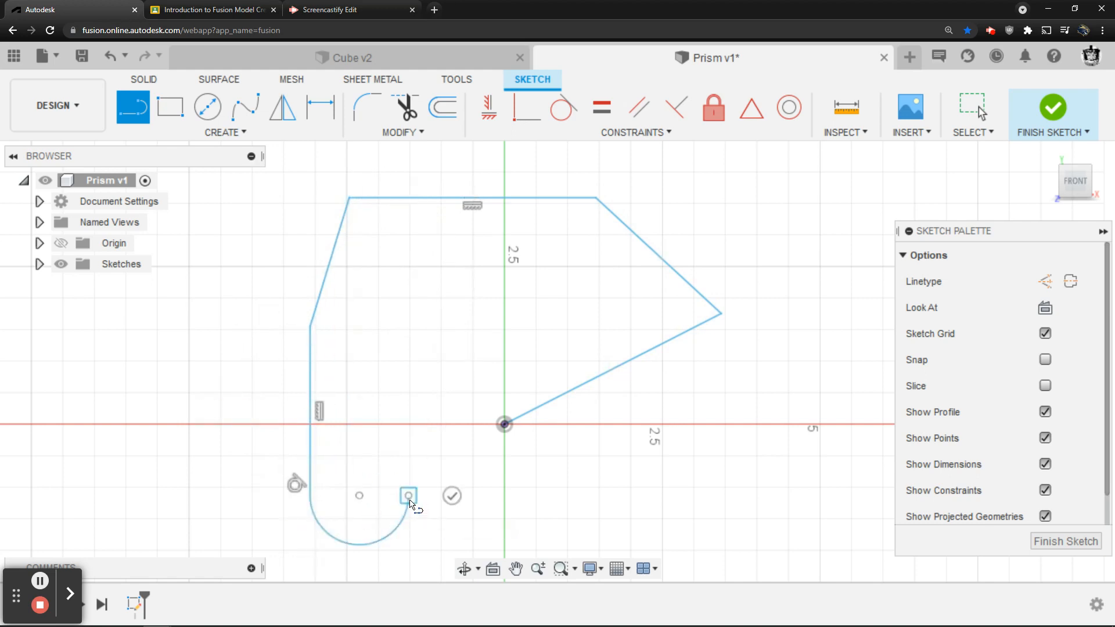
{"action": "left_click", "coordinate": [463, 356]}
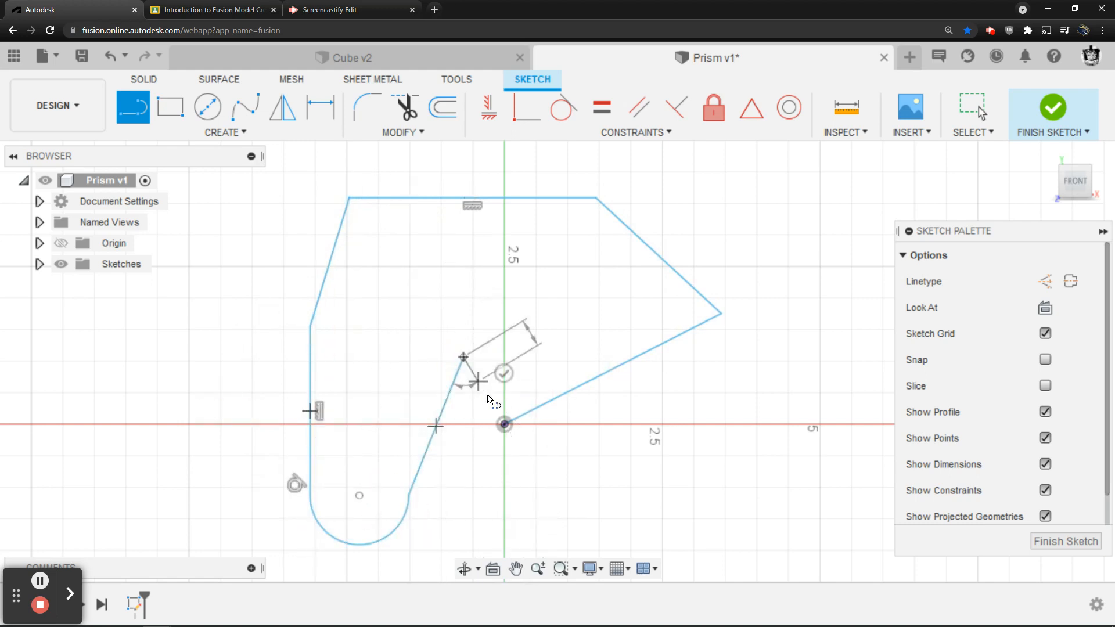
{"action": "left_click", "coordinate": [504, 424]}
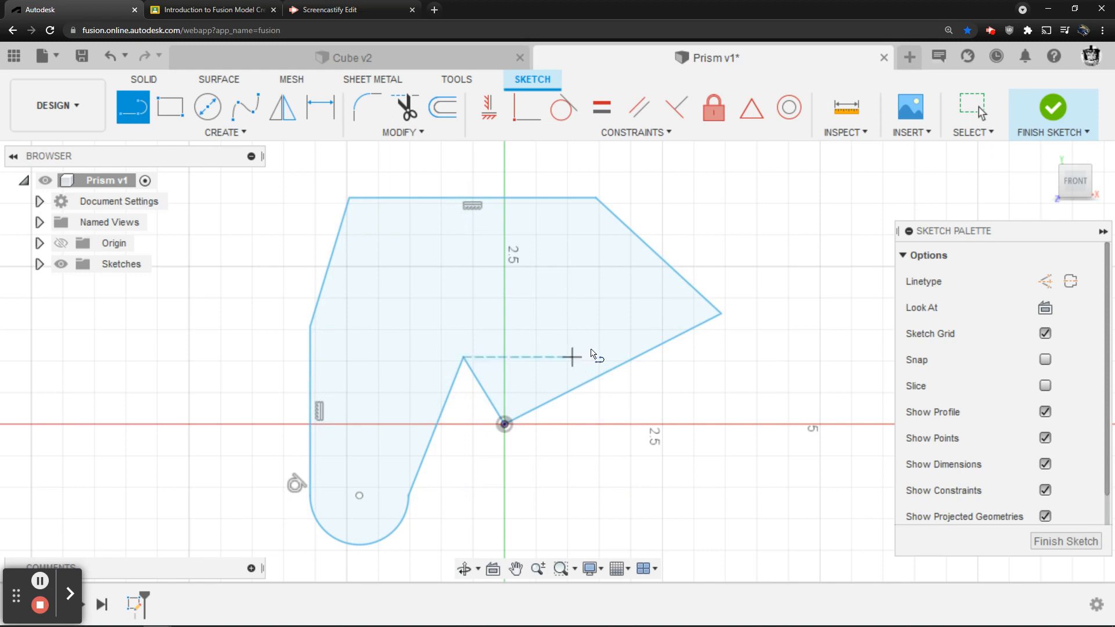
{"action": "right_click", "coordinate": [765, 293]}
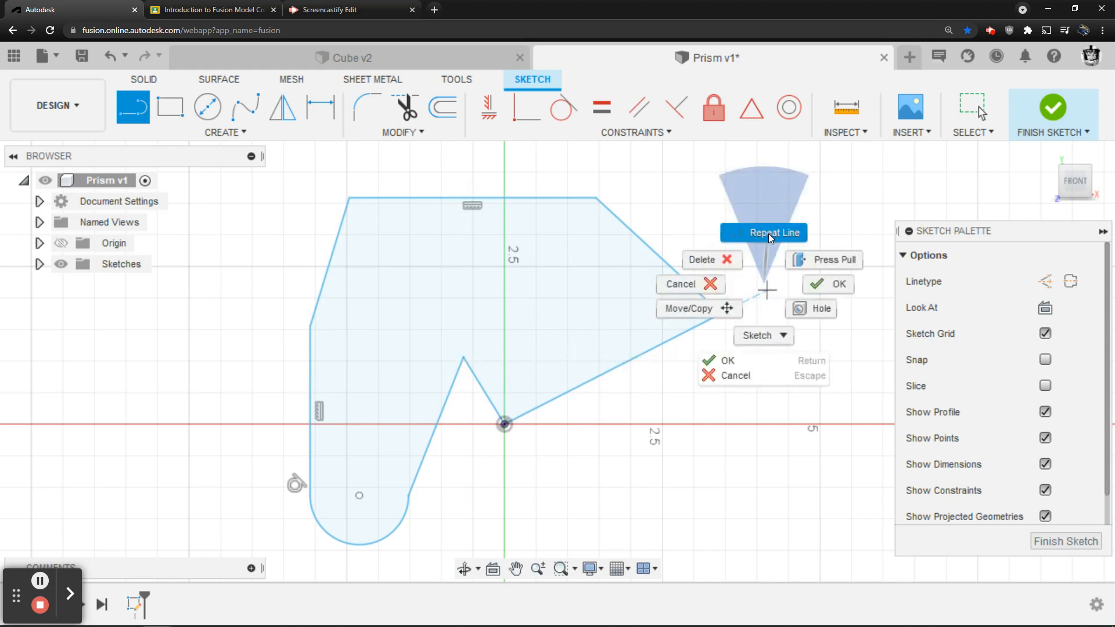
{"action": "left_click", "coordinate": [755, 407]}
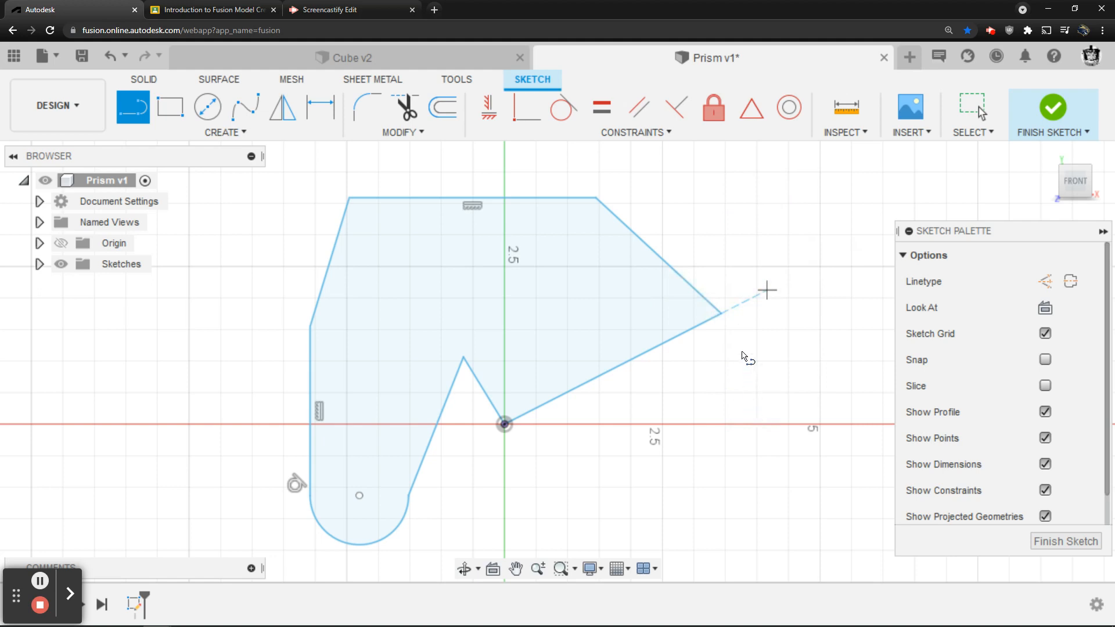
{"action": "key", "text": "Escape"}
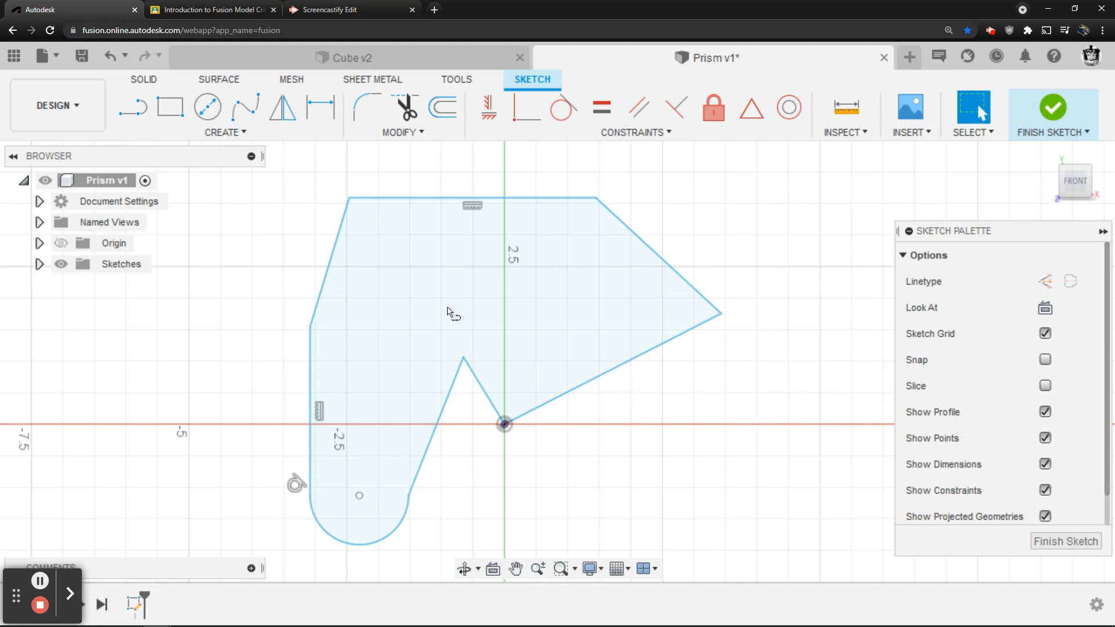
Step: Undo the profile's last three segments, the arc and both closing lines, and redo them
{"action": "left_click", "coordinate": [111, 56]}
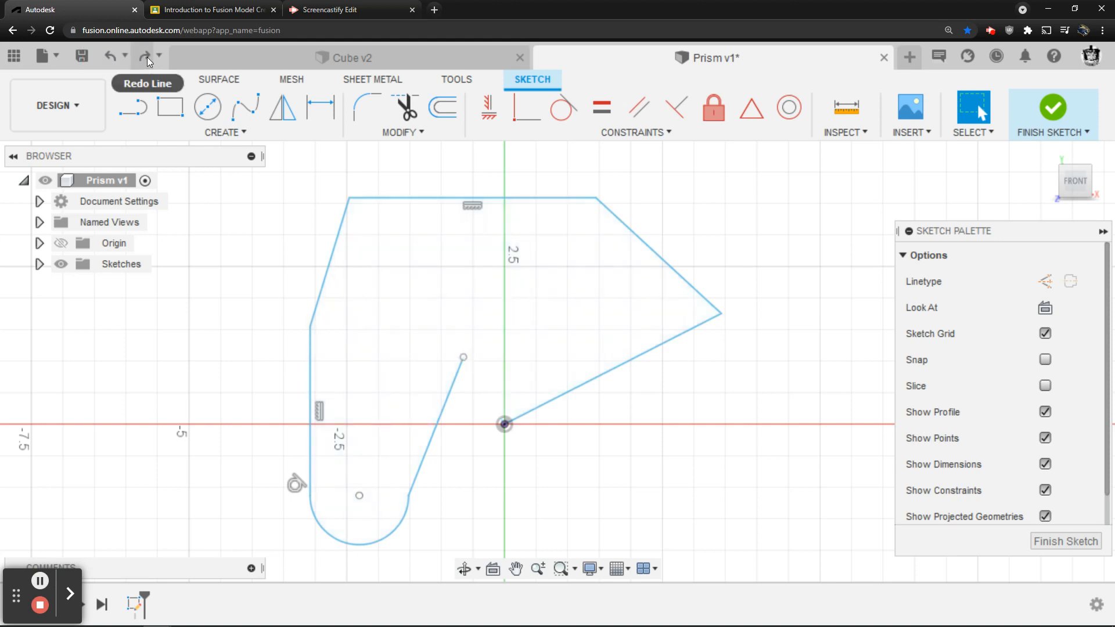
{"action": "left_click", "coordinate": [109, 55]}
{"action": "left_click", "coordinate": [109, 55]}
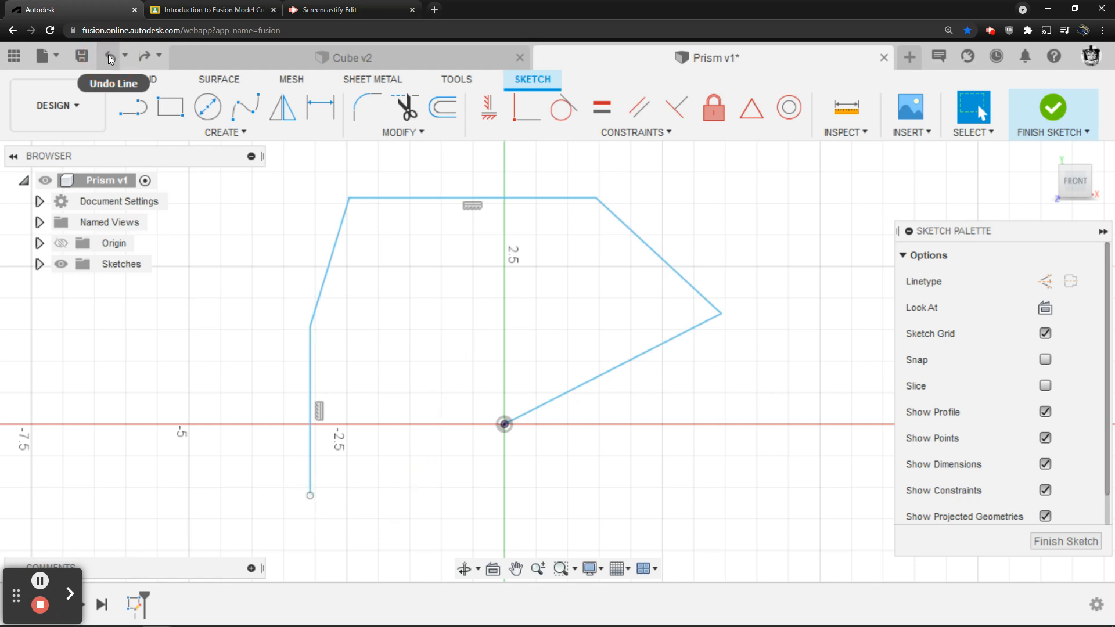
{"action": "left_click", "coordinate": [143, 56]}
{"action": "left_click", "coordinate": [142, 55]}
{"action": "left_click", "coordinate": [142, 56]}
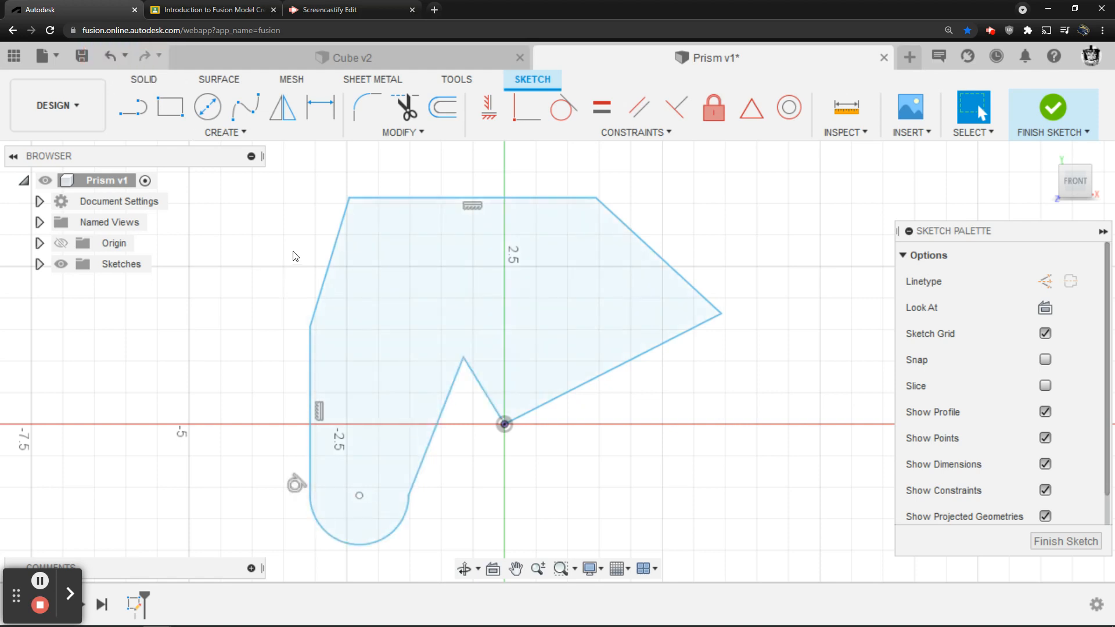
Step: Delete the horizontal line along the profile's upper edge
{"action": "left_click", "coordinate": [398, 199]}
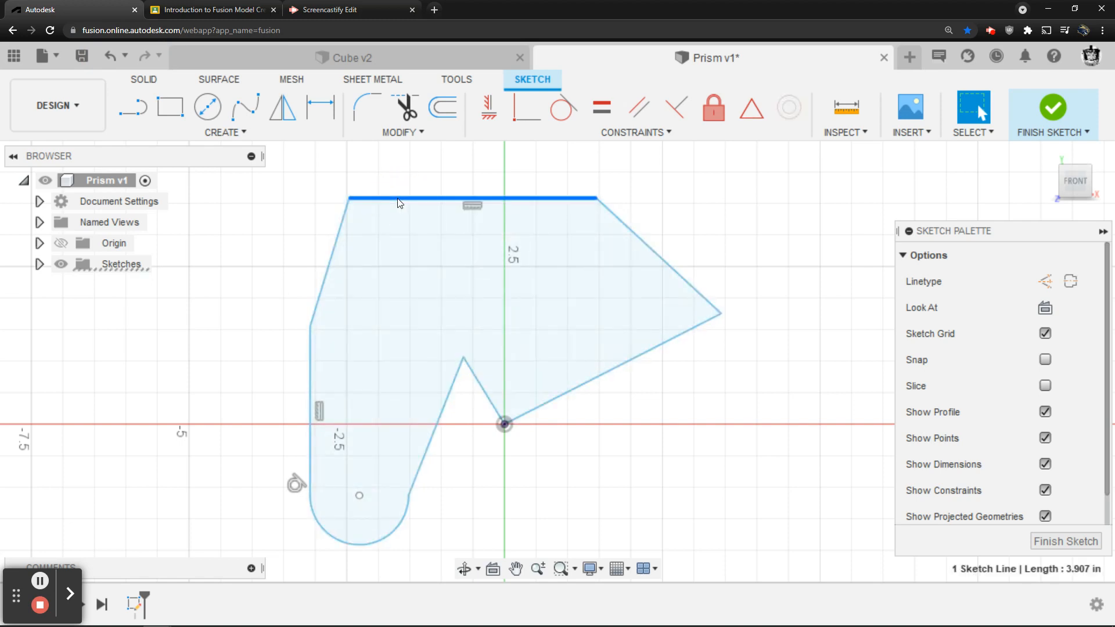
{"action": "right_click", "coordinate": [400, 202]}
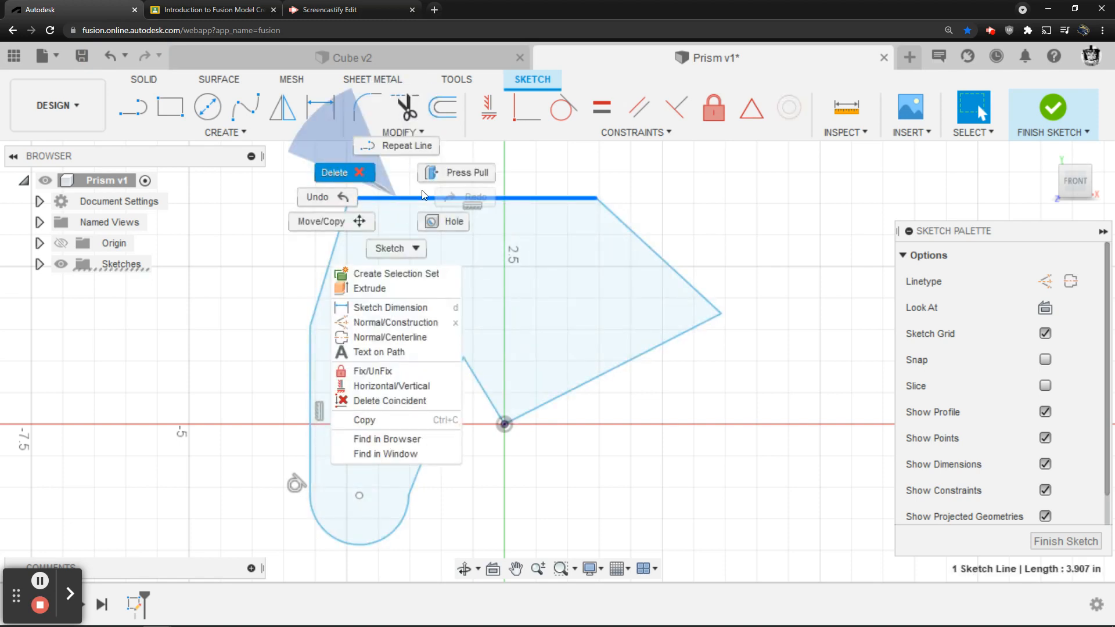
{"action": "left_click", "coordinate": [392, 196]}
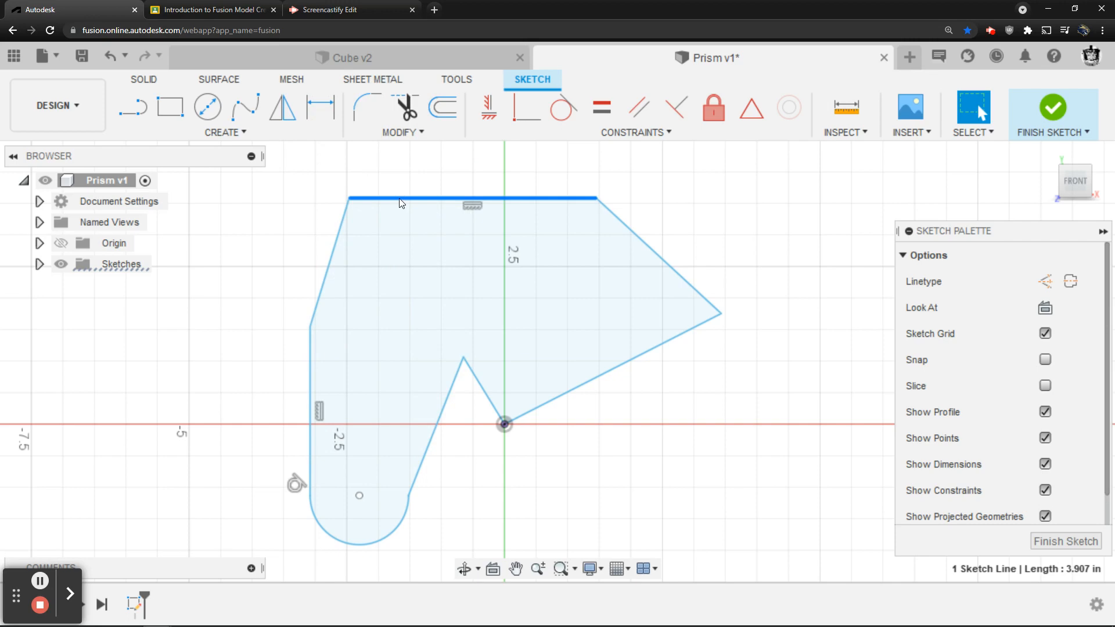
{"action": "key", "text": "Delete"}
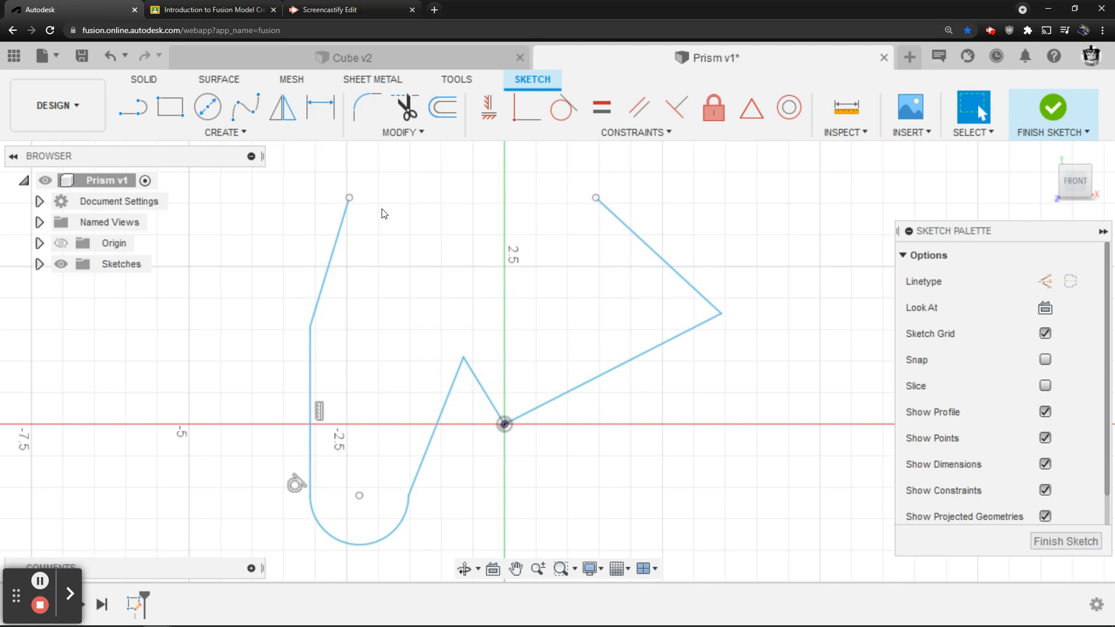
Step: Delete the vertical line and the slanted line above it on the profile's left side together
{"action": "left_click", "coordinate": [344, 224]}
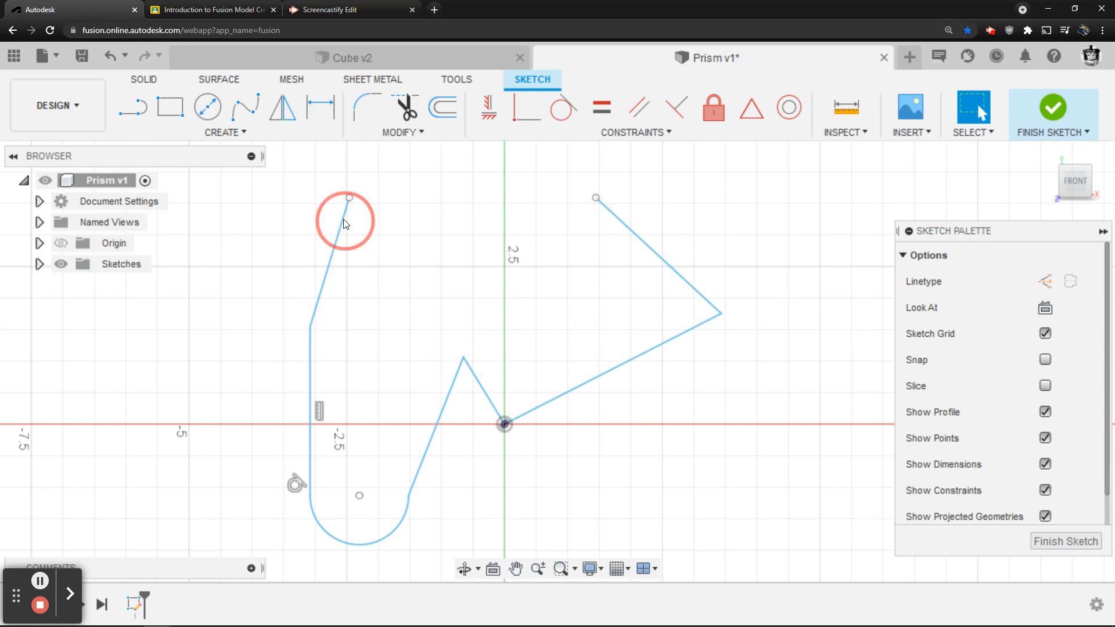
{"action": "left_click", "coordinate": [309, 353]}
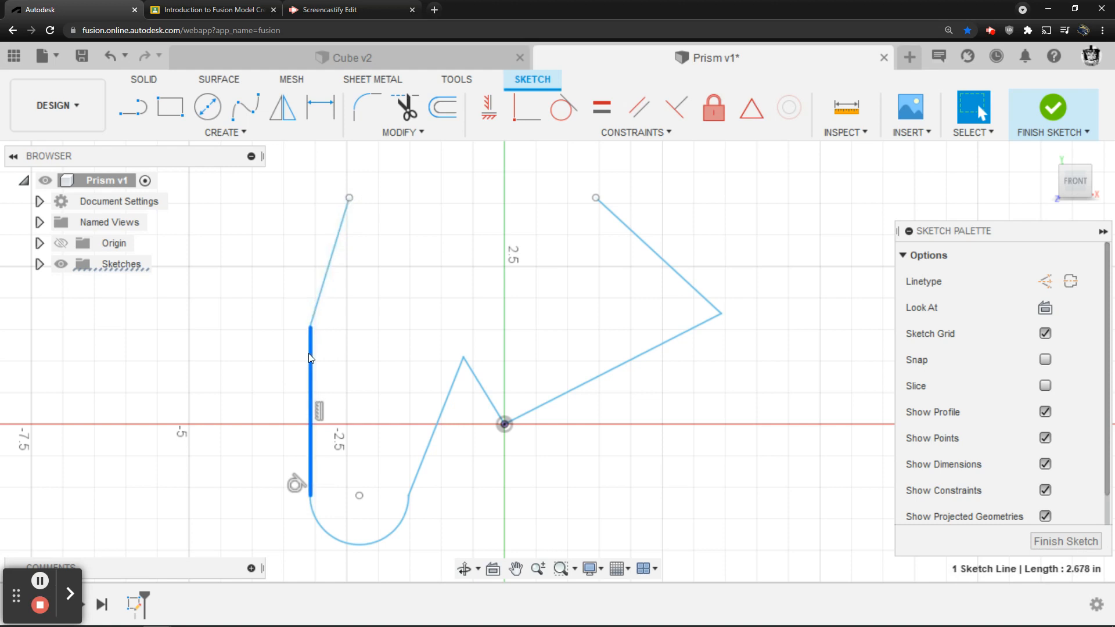
{"action": "left_click", "coordinate": [323, 297], "text": "shift"}
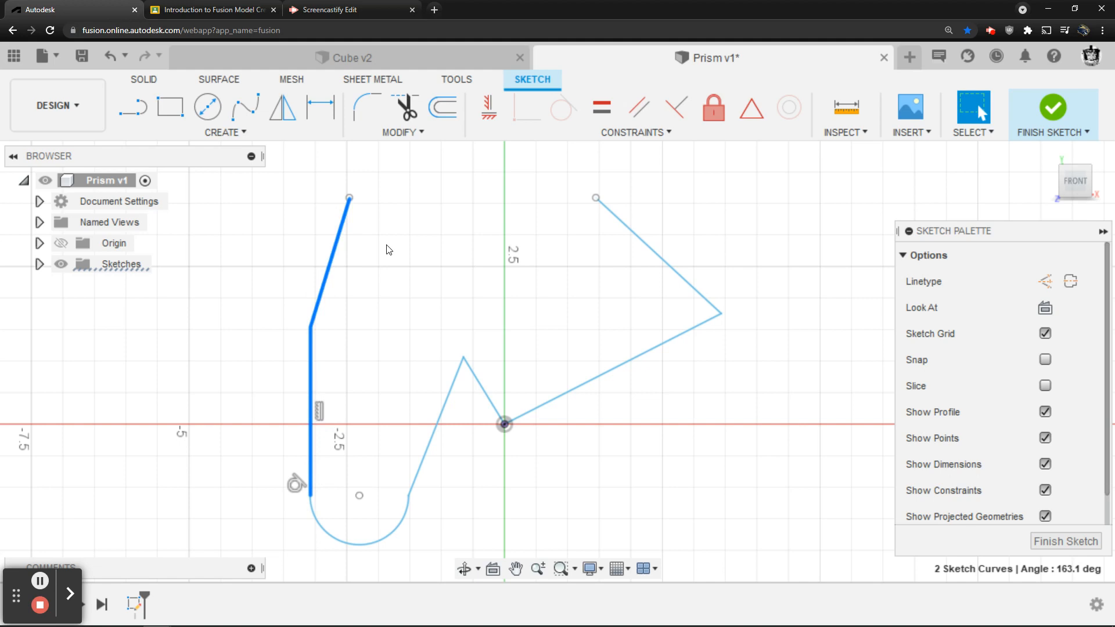
{"action": "key", "text": "Delete"}
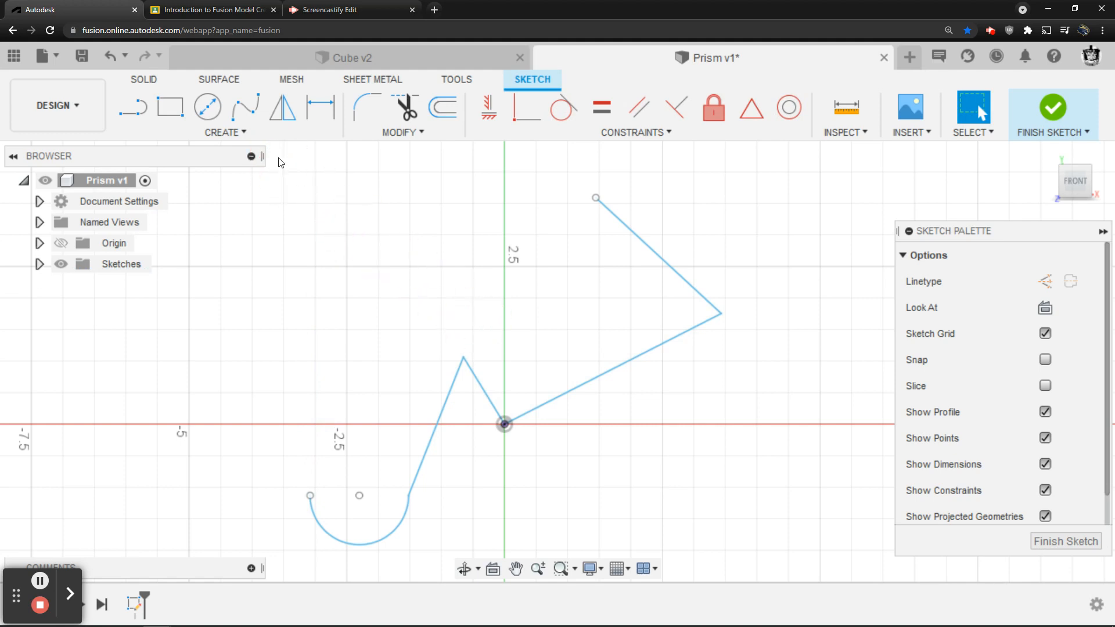
Step: Delete the slanted line in the profile's upper right portion using a window selection that encloses only that line
{"action": "mouse_move", "coordinate": [273, 148]}
{"action": "left_mouse_down"}
{"action": "mouse_move", "coordinate": [499, 382]}
{"action": "mouse_move", "coordinate": [769, 524]}
{"action": "mouse_move", "coordinate": [705, 458]}
{"action": "mouse_move", "coordinate": [784, 562]}
{"action": "left_mouse_up"}
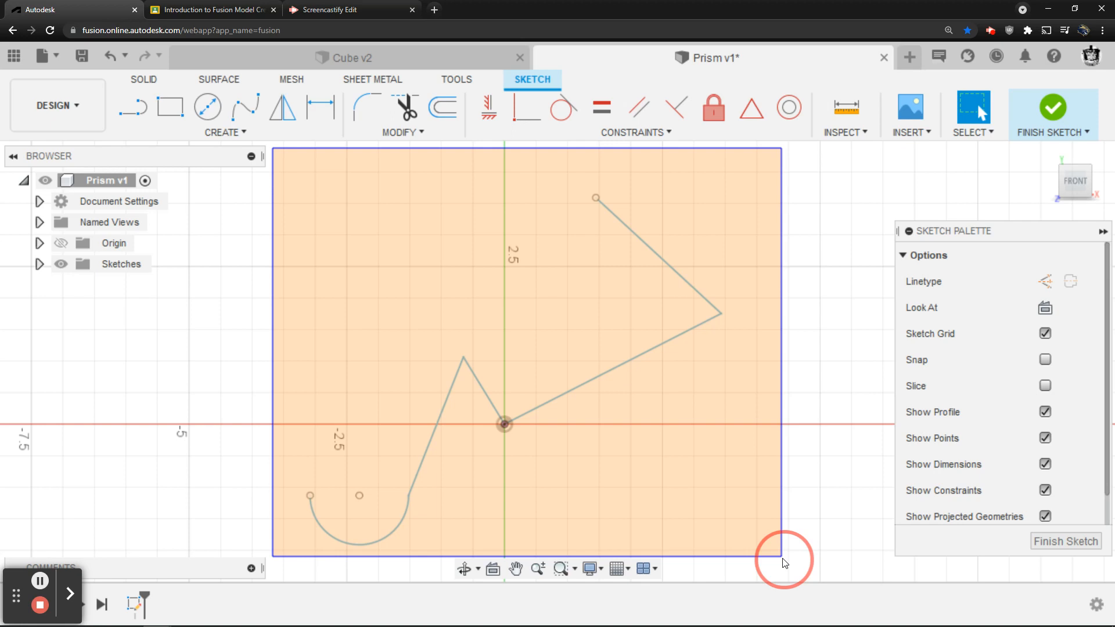
{"action": "mouse_move", "coordinate": [784, 561]}
{"action": "left_mouse_down"}
{"action": "mouse_move", "coordinate": [687, 508]}
{"action": "mouse_move", "coordinate": [747, 529]}
{"action": "mouse_move", "coordinate": [752, 389]}
{"action": "left_mouse_up"}
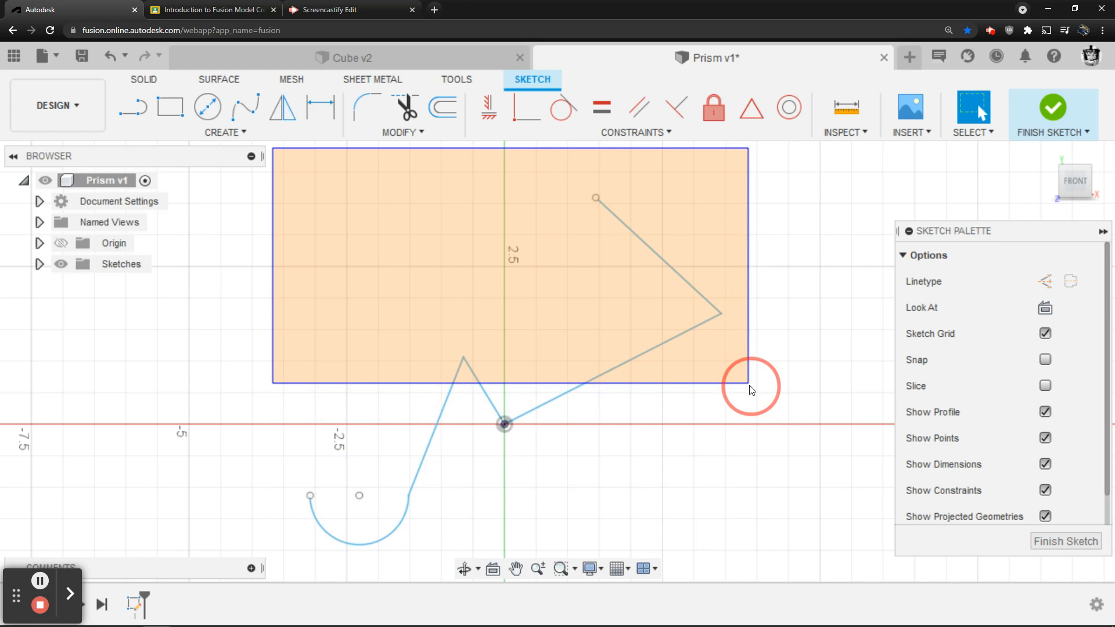
{"action": "left_click_drag", "start_coordinate": [752, 389], "coordinate": [752, 389]}
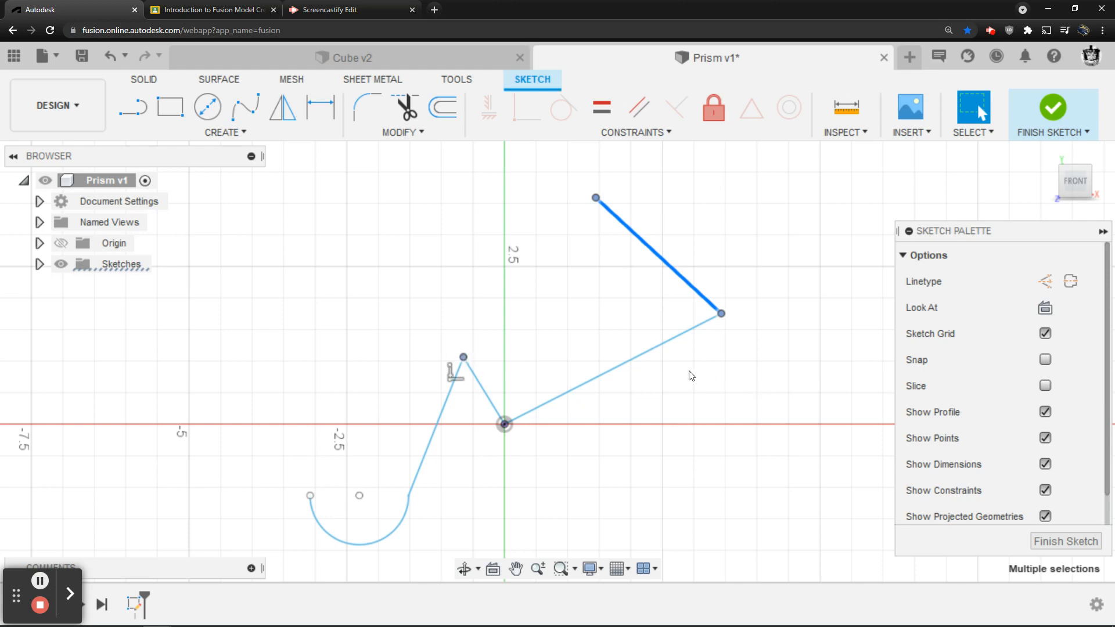
{"action": "key", "text": "Delete"}
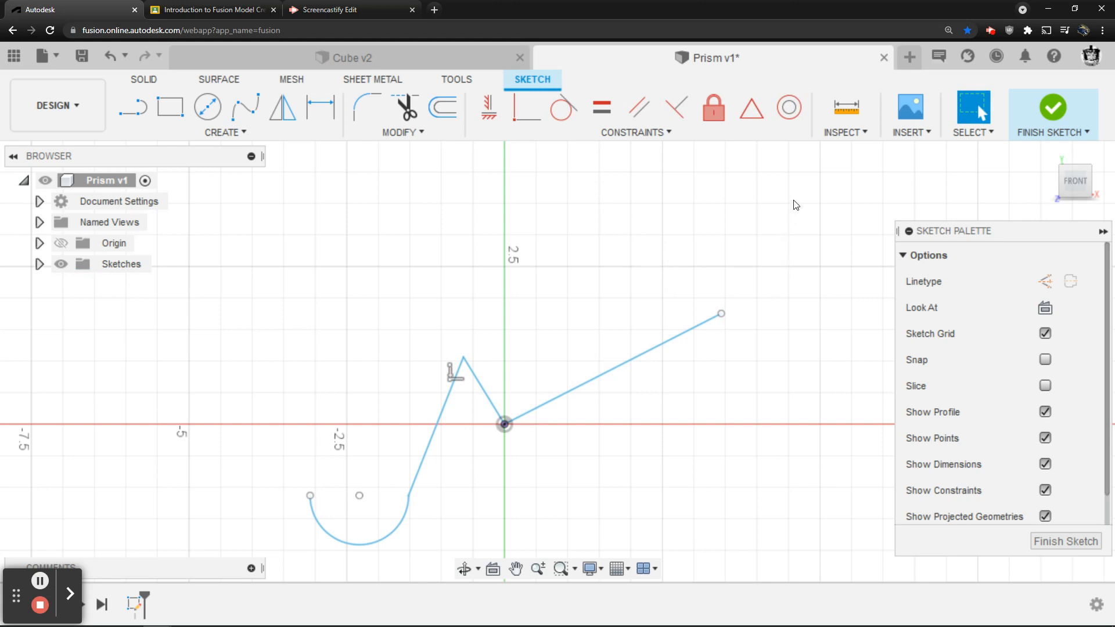
Step: Delete all remaining sketch lines and the arc together using a crossing selection that touches each of them
{"action": "left_click", "coordinate": [832, 190]}
{"action": "left_click_drag", "start_coordinate": [815, 187], "coordinate": [756, 252]}
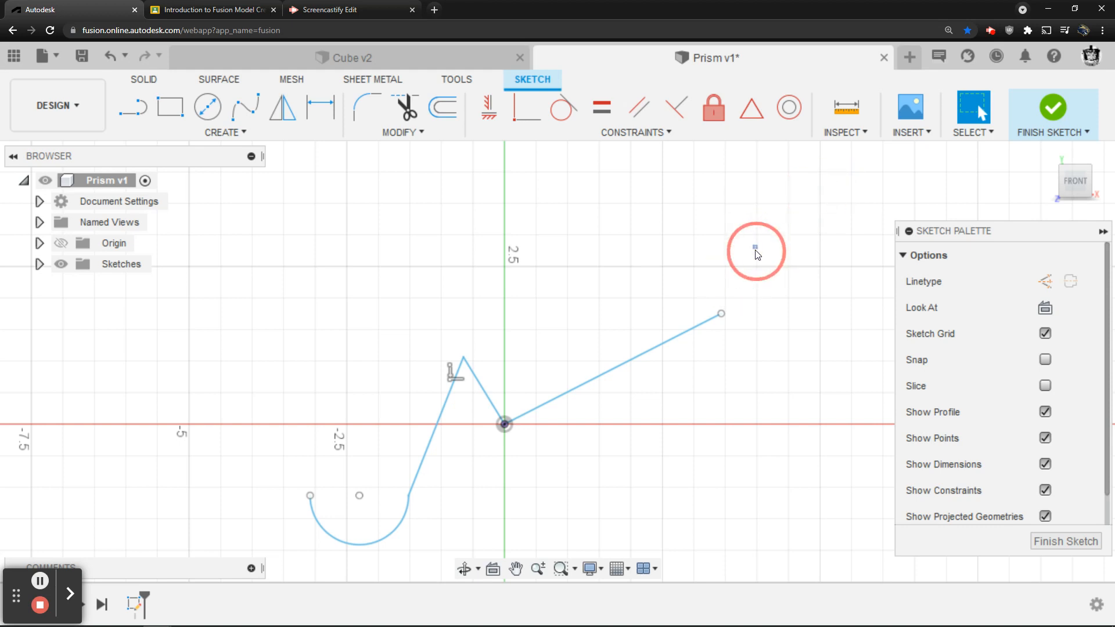
{"action": "left_click", "coordinate": [818, 194]}
{"action": "left_click_drag", "start_coordinate": [817, 193], "coordinate": [395, 524]}
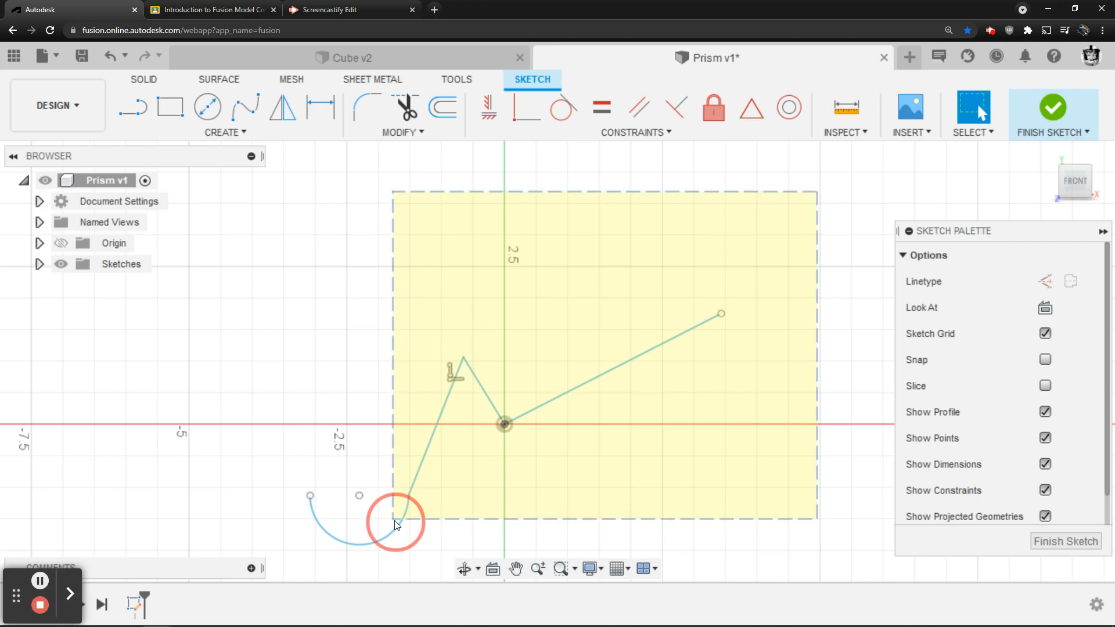
{"action": "left_click_drag", "start_coordinate": [395, 522], "coordinate": [393, 518]}
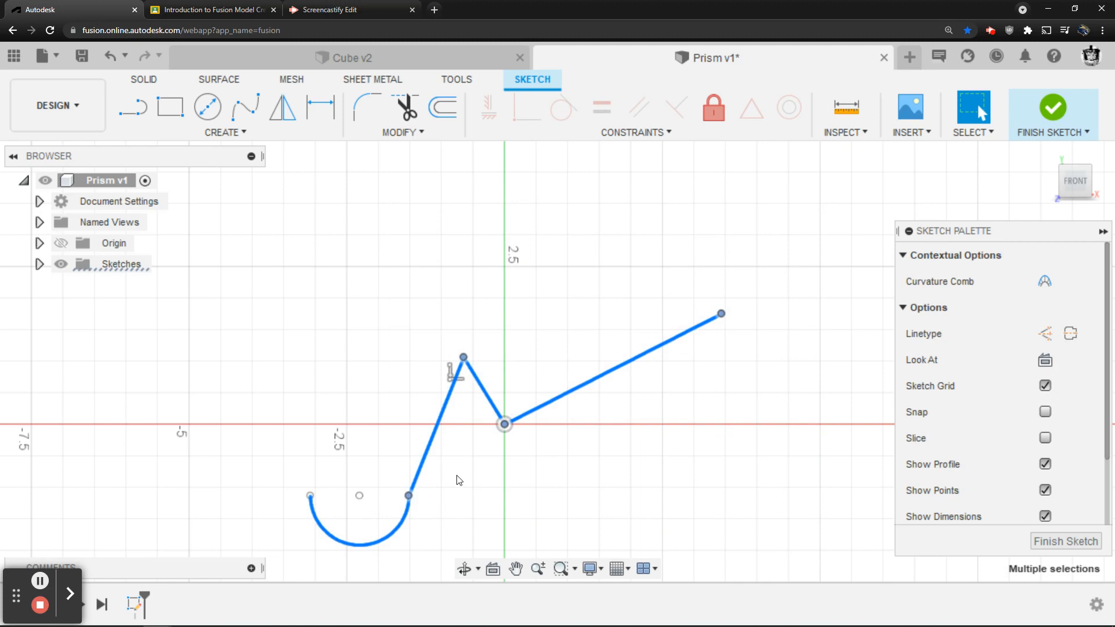
{"action": "key", "text": "Delete"}
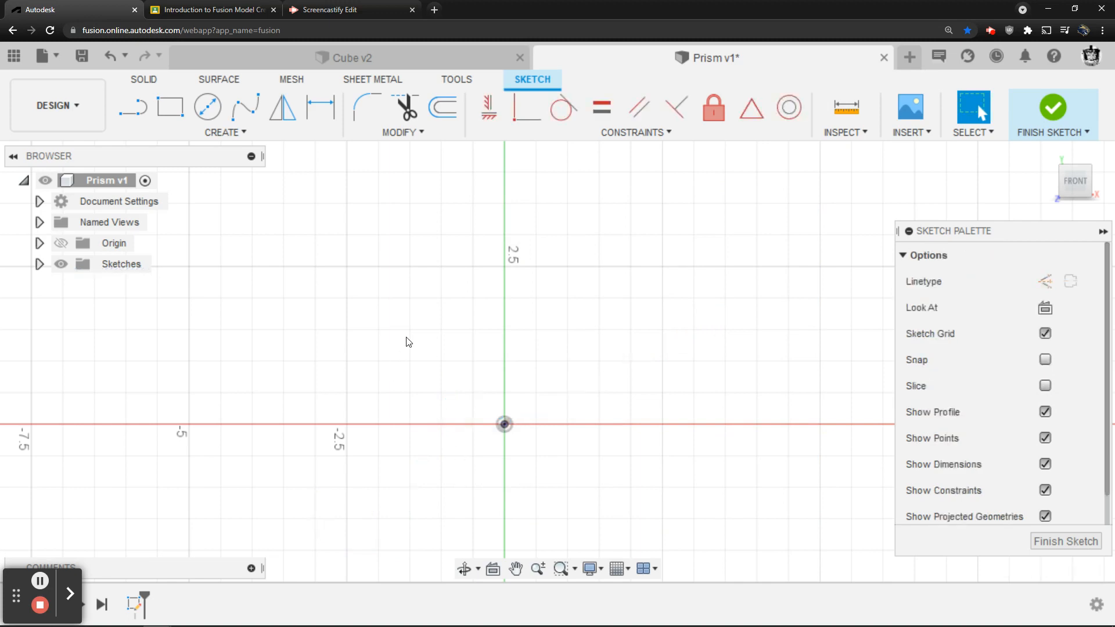
Step: Draw a vertical line 1.5 in long upward from the origin
{"action": "left_click", "coordinate": [126, 106]}
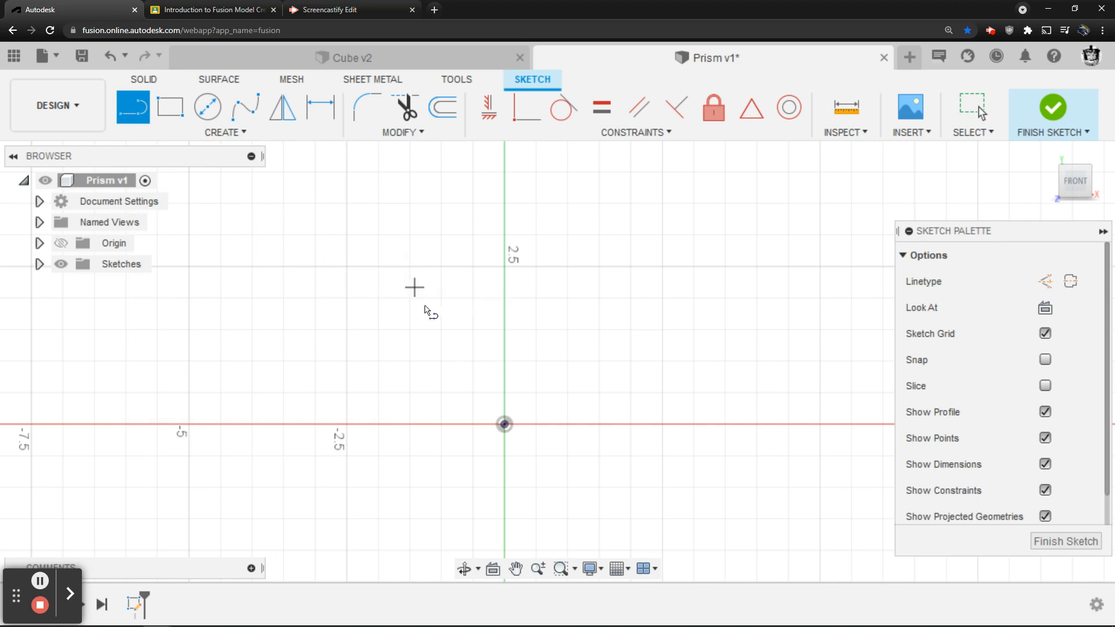
{"action": "left_click", "coordinate": [505, 425]}
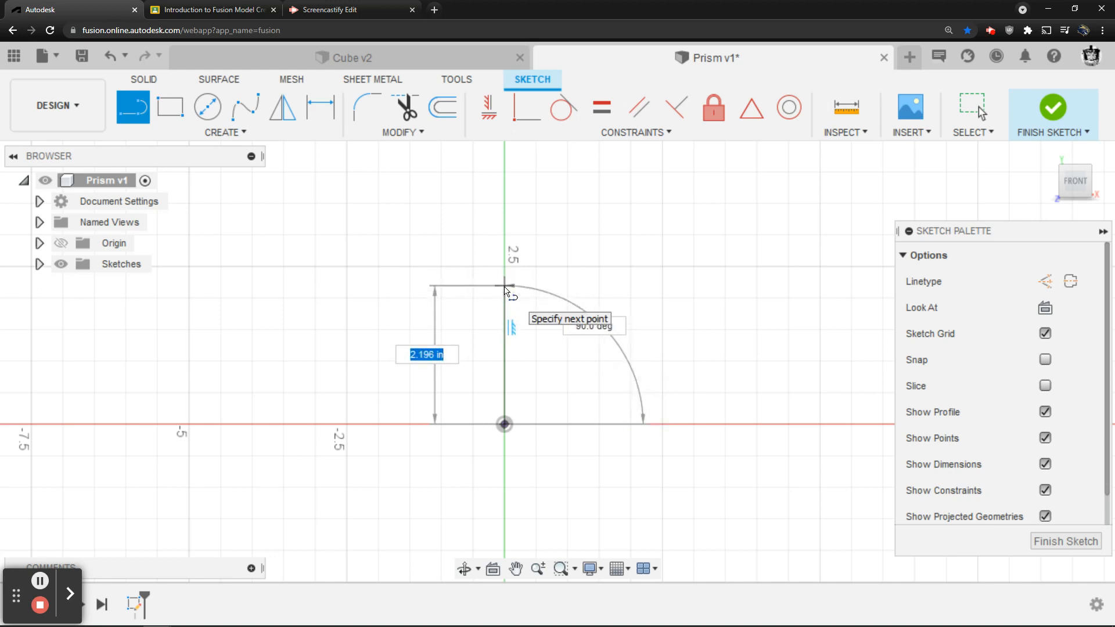
{"action": "type", "text": "1.5"}
{"action": "key", "text": "Return"}
{"action": "key", "text": "Escape"}
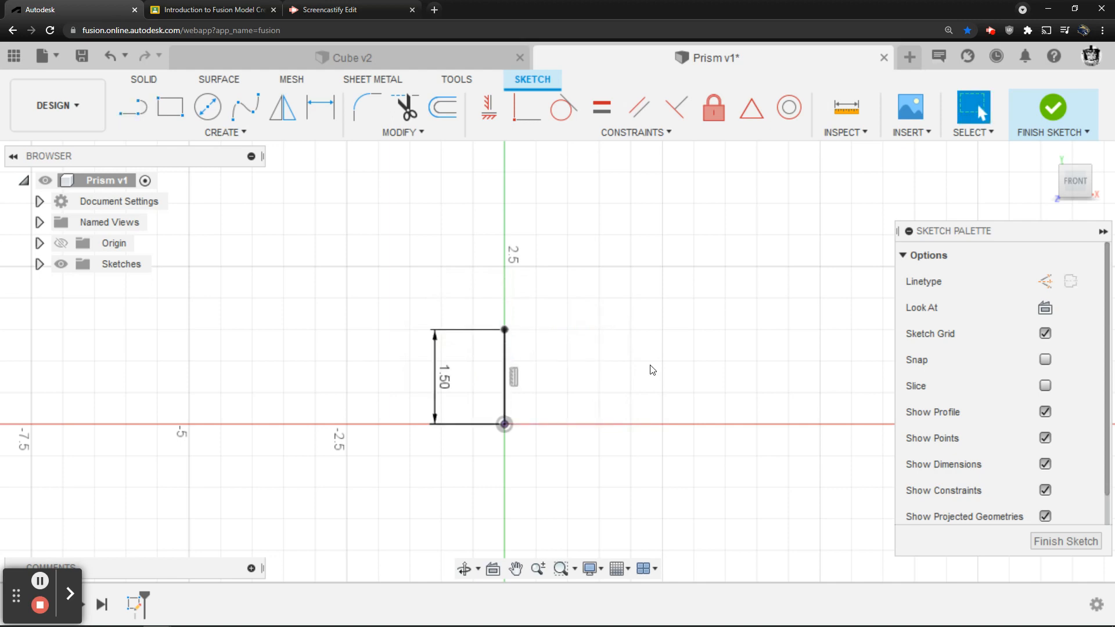
Step: Draw a horizontal line 1.5 in long from the origin along the positive red axis
{"action": "left_click", "coordinate": [133, 112]}
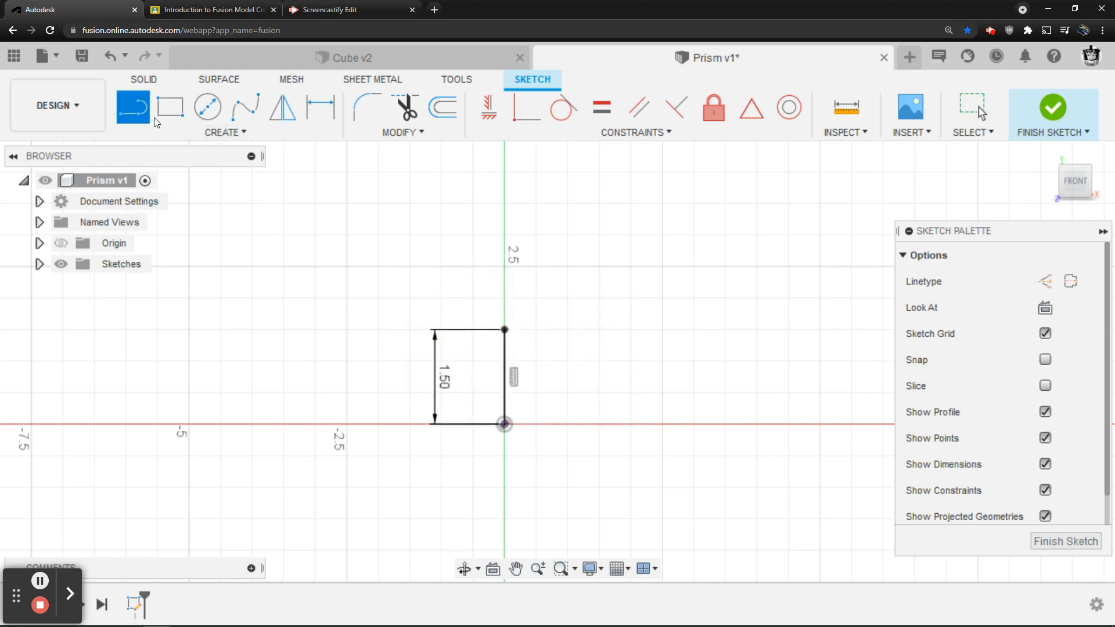
{"action": "left_click", "coordinate": [505, 424]}
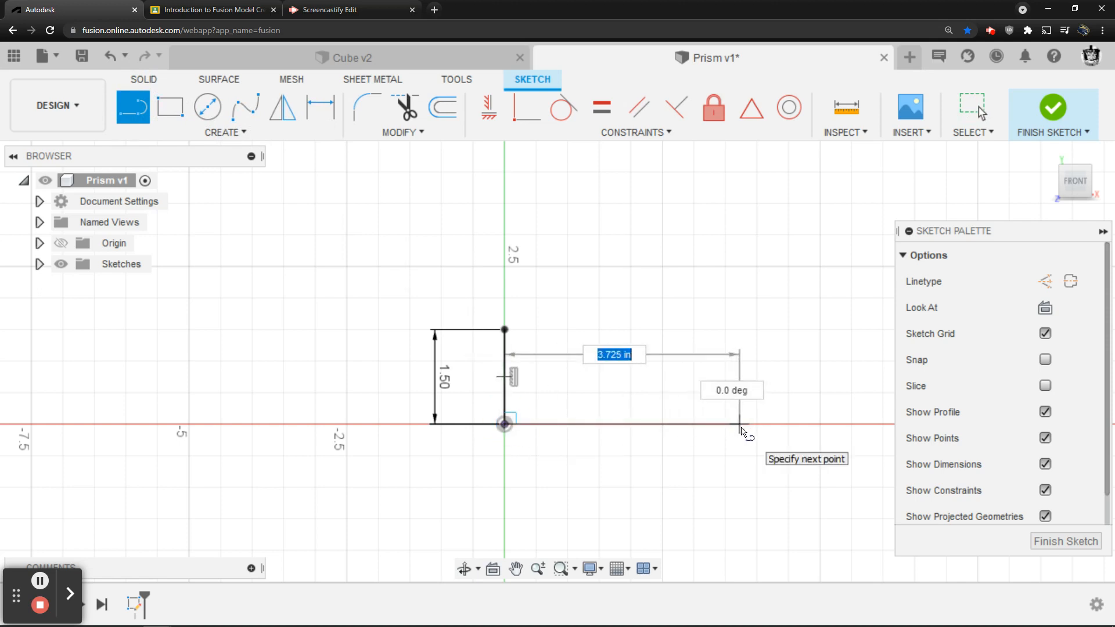
{"action": "type", "text": "1.5"}
{"action": "key", "text": "Tab"}
{"action": "key", "text": "Return"}
{"action": "key", "text": "Escape"}
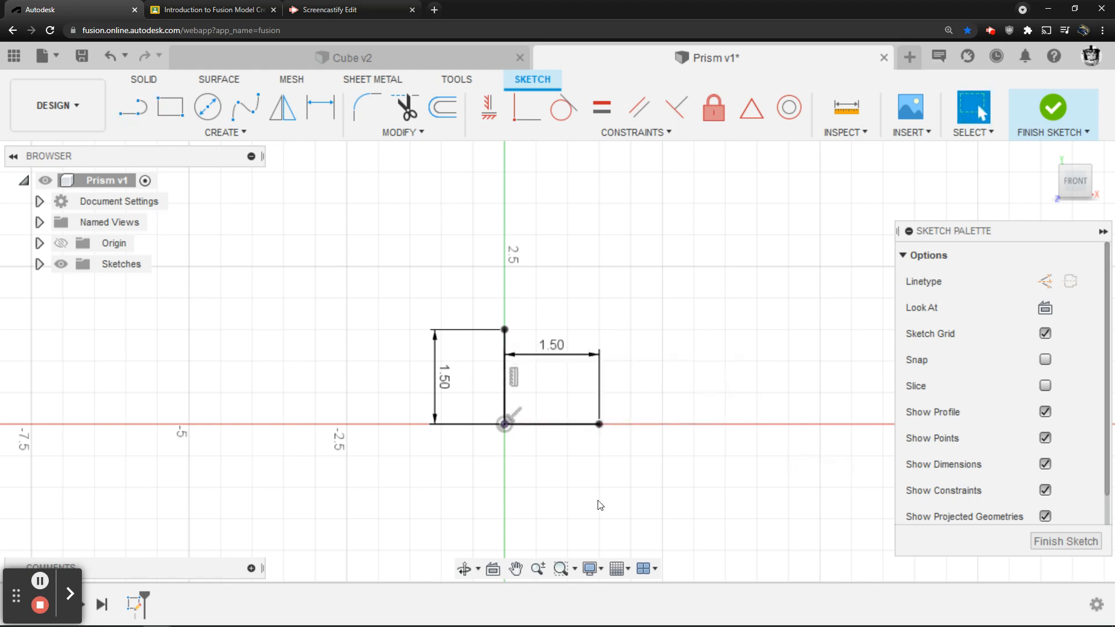
Step: Close the triangle with a line joining the free ends of the vertical and horizontal lines, and finish the sketch
{"action": "scroll", "coordinate": [600, 504], "scroll_direction": "up", "scroll_amount": 3}
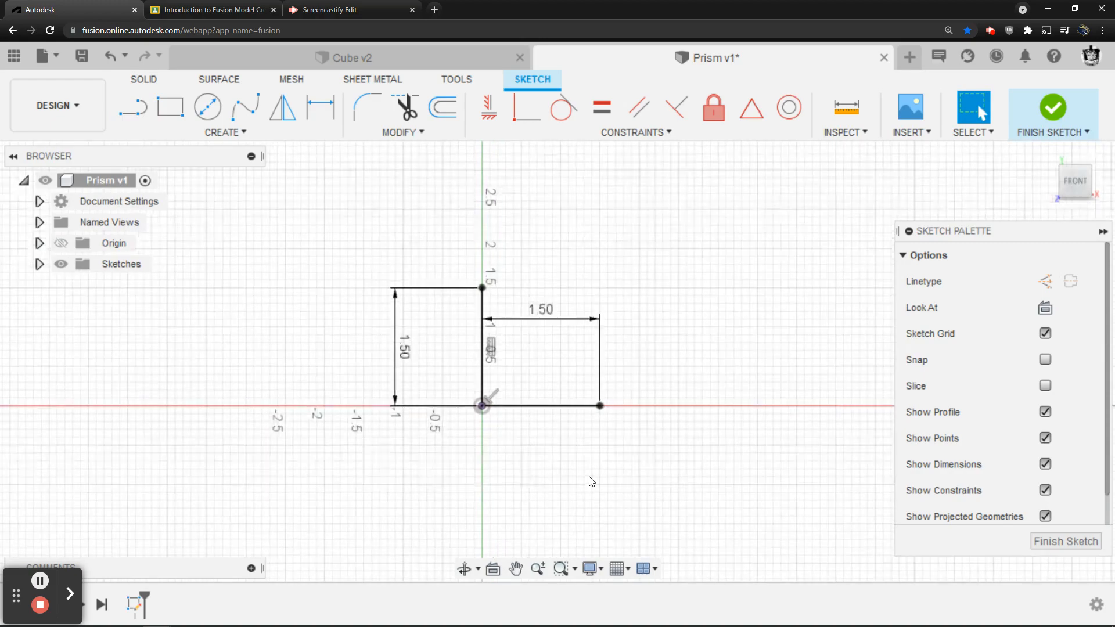
{"action": "scroll", "coordinate": [590, 448], "scroll_direction": "up", "scroll_amount": 3}
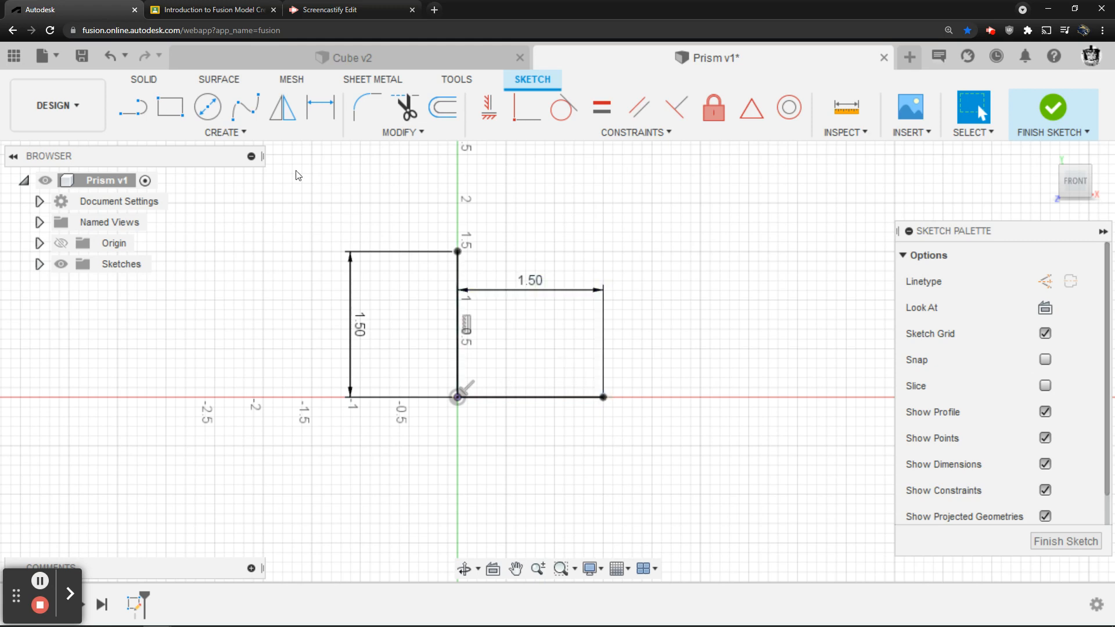
{"action": "left_click", "coordinate": [130, 108]}
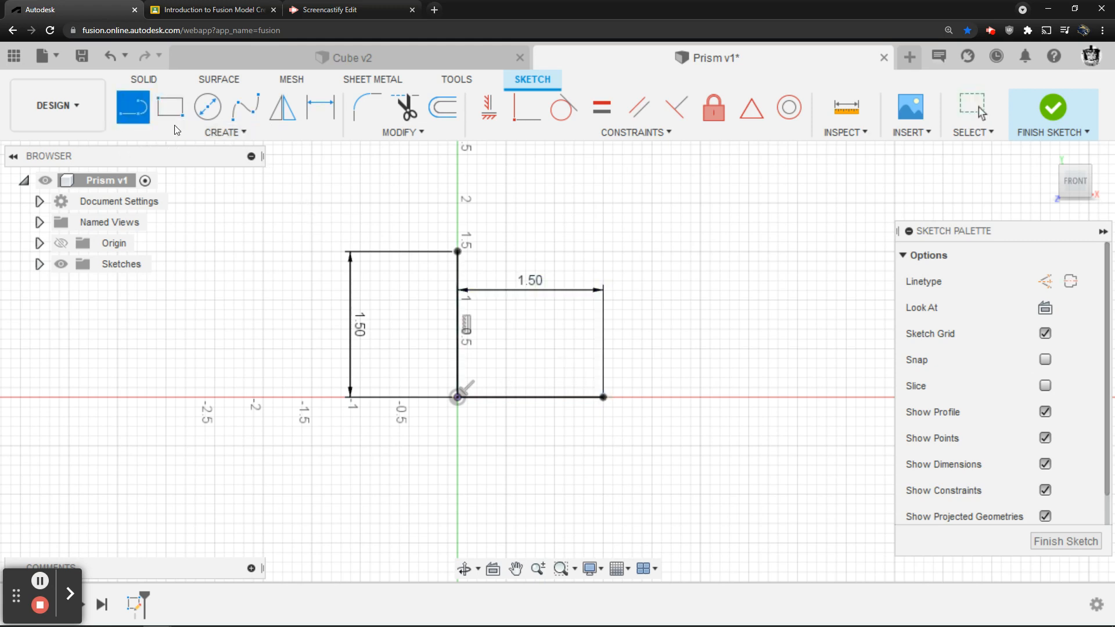
{"action": "left_click", "coordinate": [458, 252]}
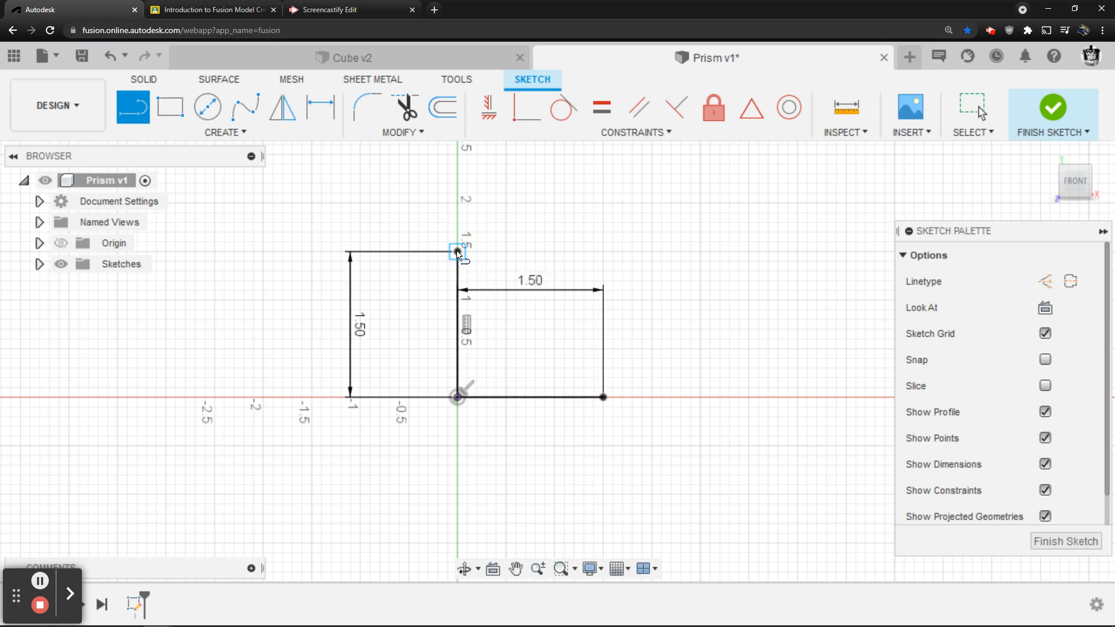
{"action": "left_click", "coordinate": [603, 397]}
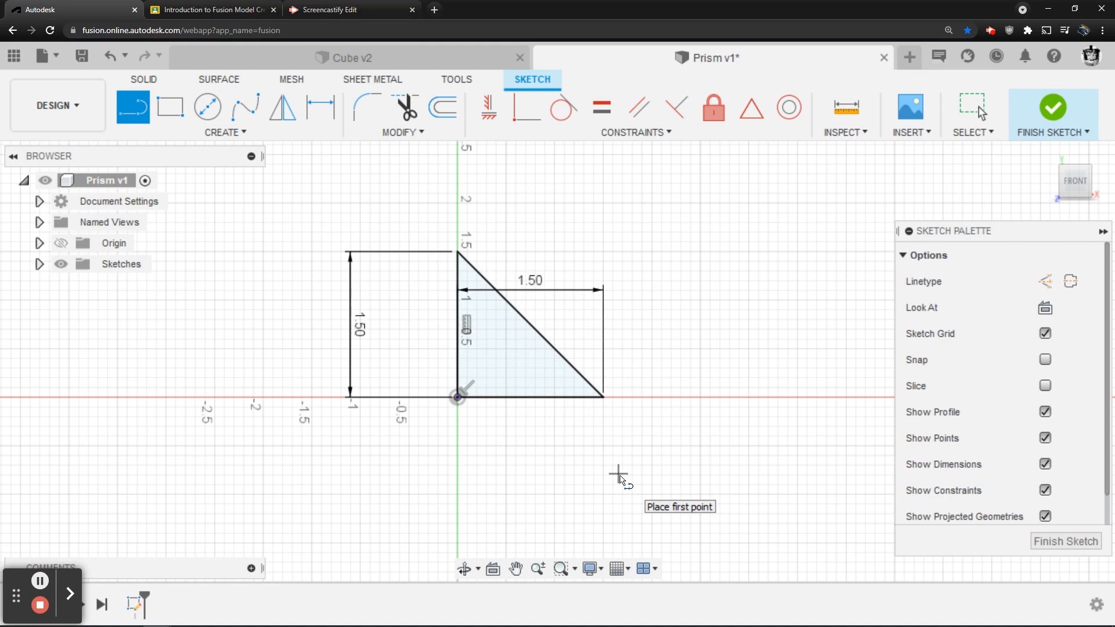
{"action": "left_click", "coordinate": [1054, 106]}
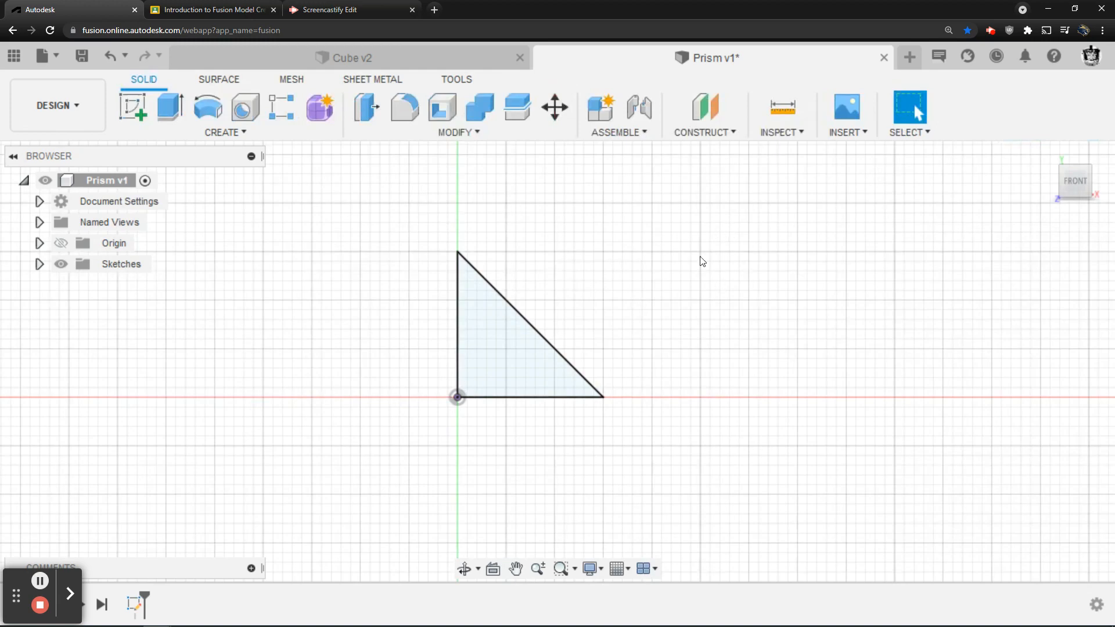
Step: Show the home view and extrude the triangular profile 1.5 in to one side as a new body
{"action": "mouse_move", "coordinate": [1054, 156]}
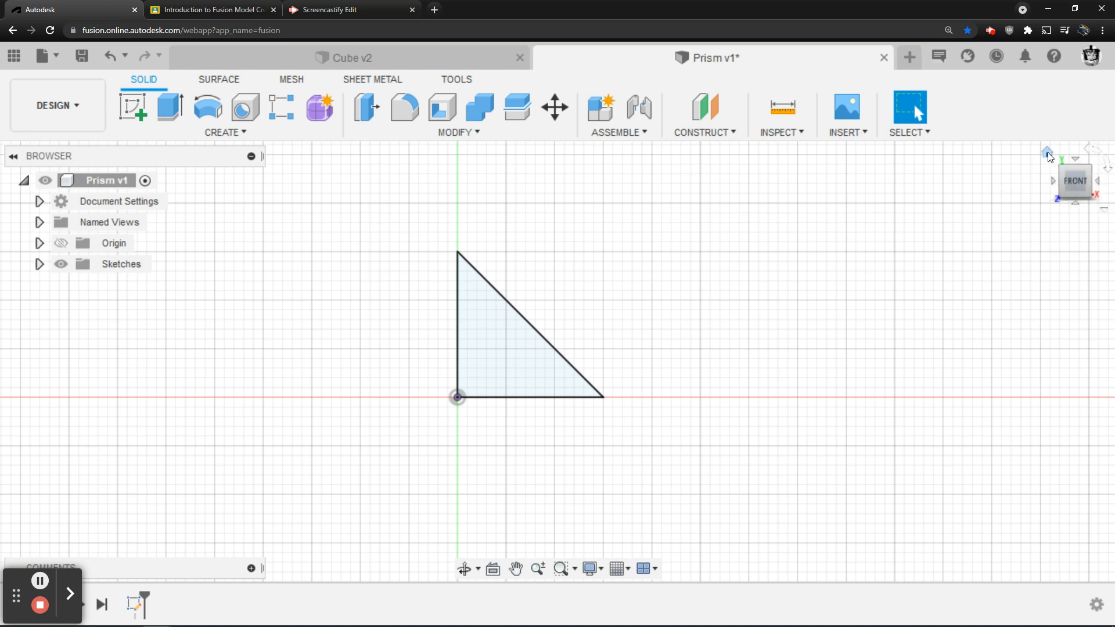
{"action": "left_click", "coordinate": [1048, 154]}
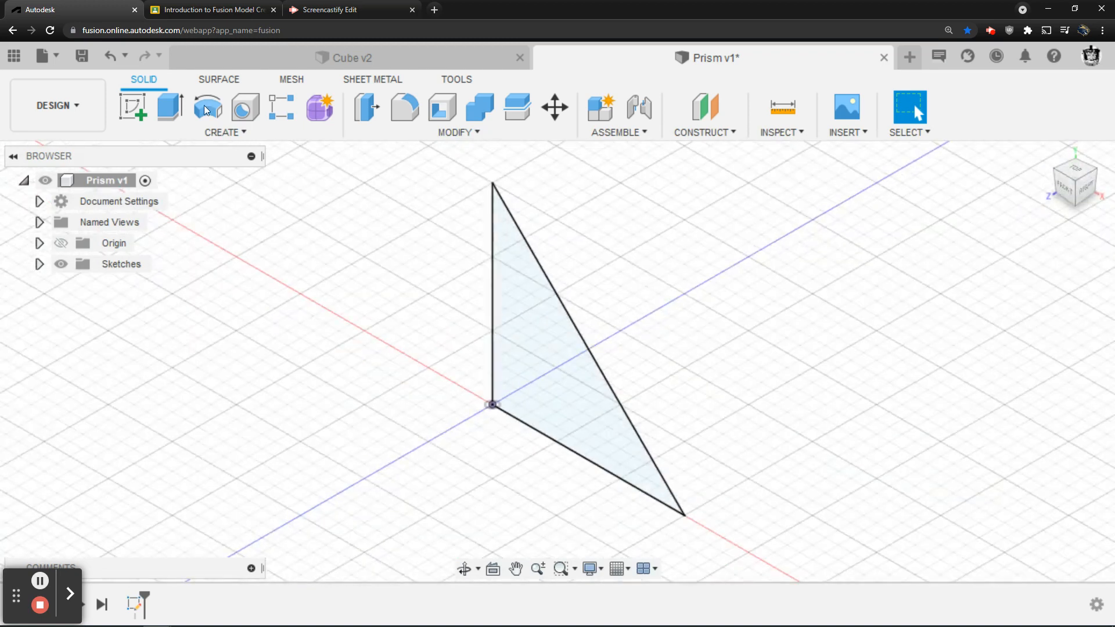
{"action": "left_click", "coordinate": [168, 105]}
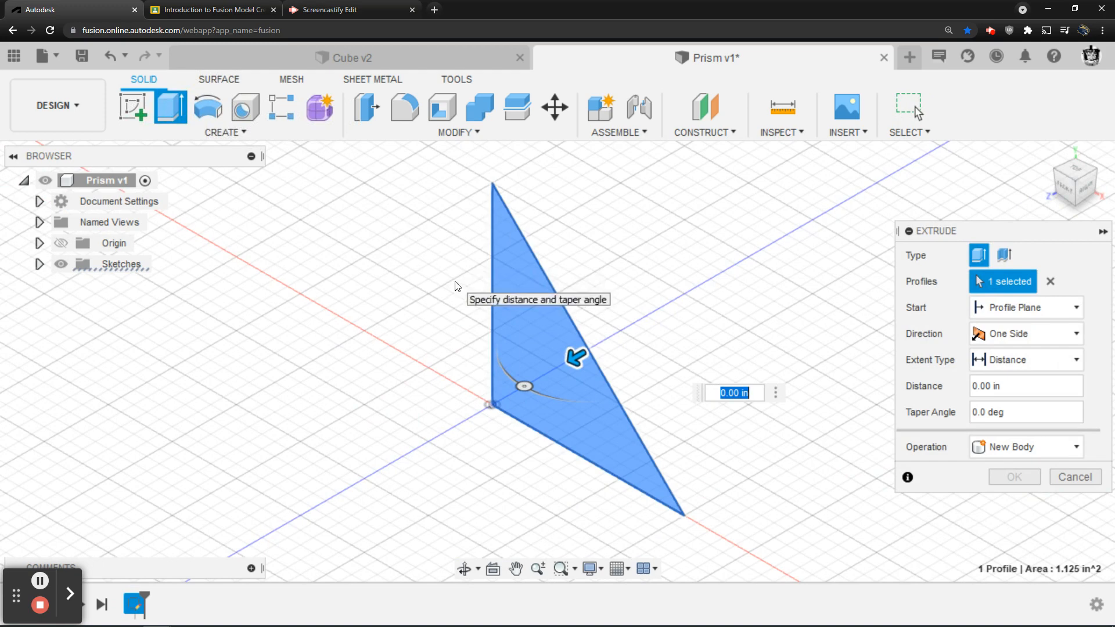
{"action": "type", "text": "1.5"}
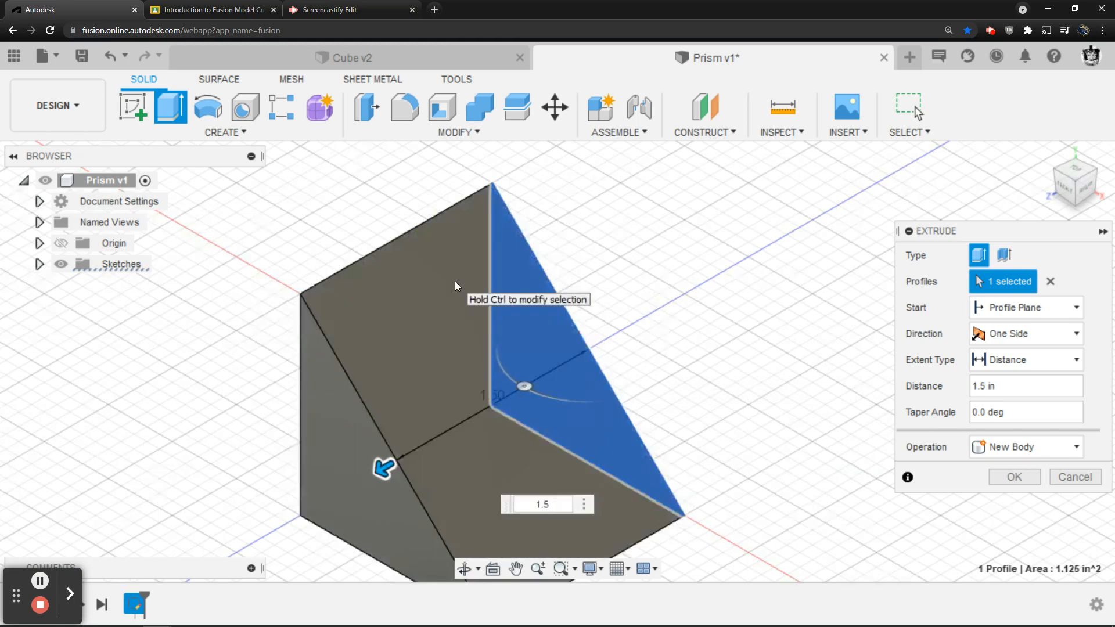
{"action": "scroll", "coordinate": [273, 340], "scroll_direction": "down", "scroll_amount": 4}
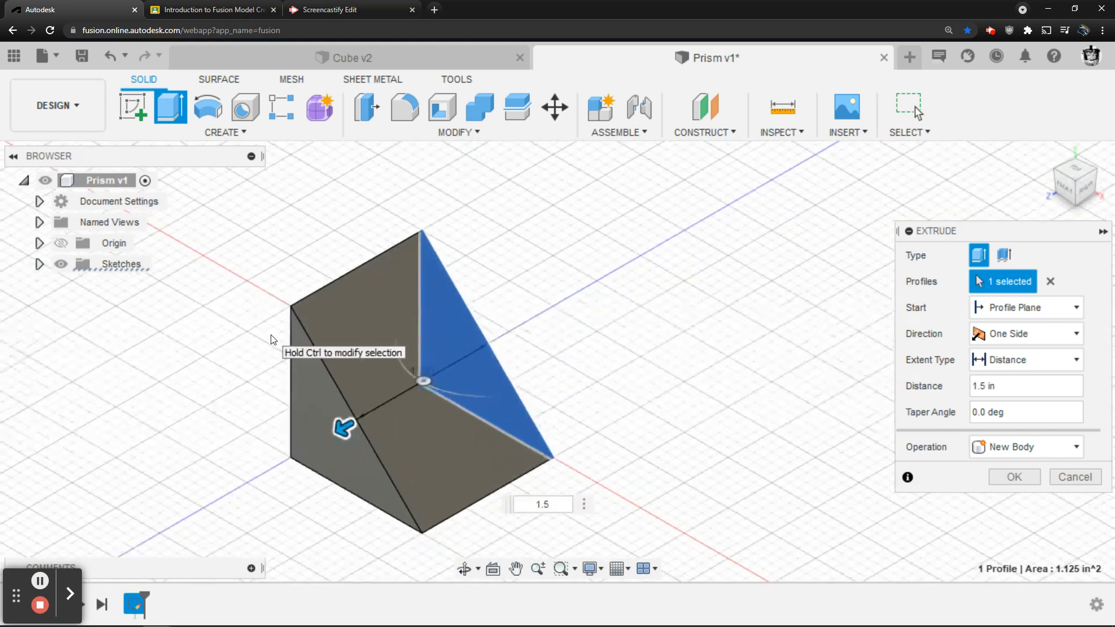
{"action": "key", "text": "Return"}
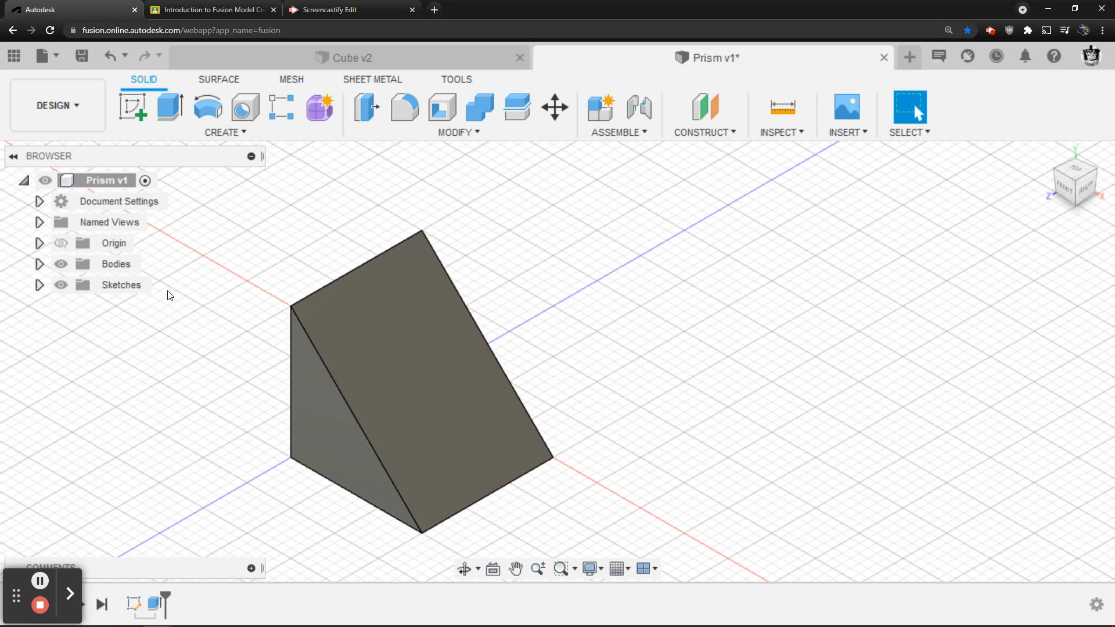
Step: Open the physical material settings for Body1
{"action": "left_click", "coordinate": [40, 266]}
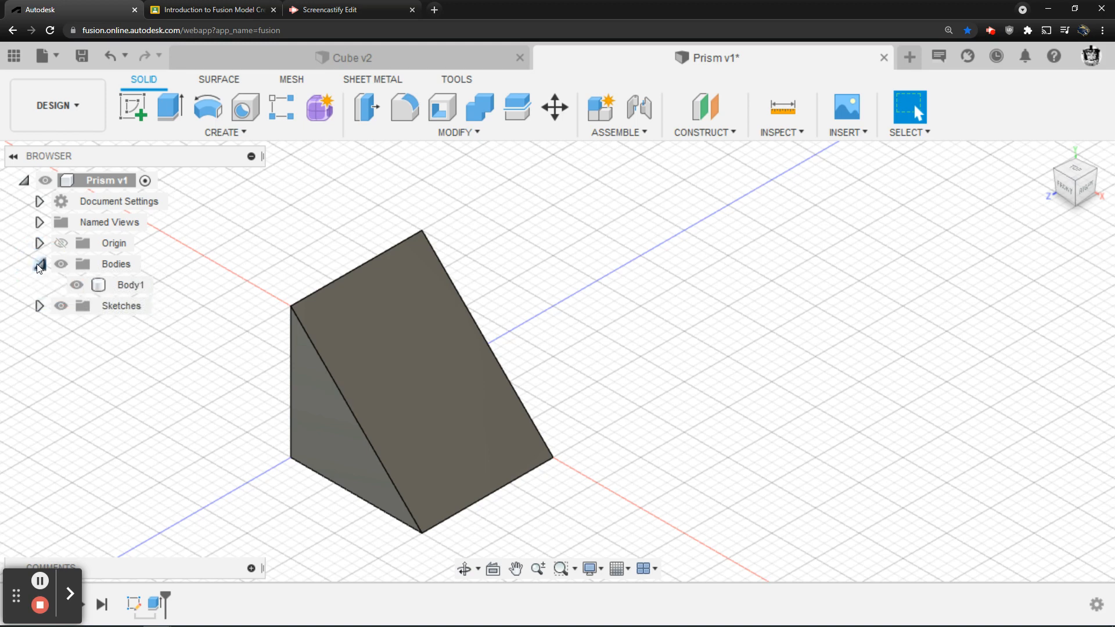
{"action": "right_click", "coordinate": [119, 284]}
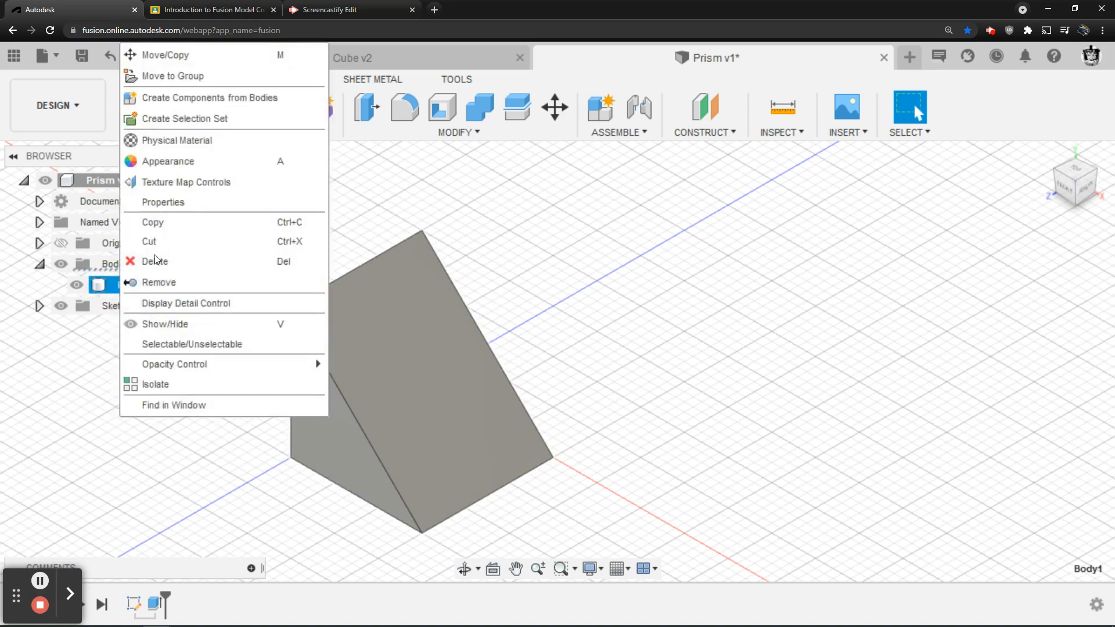
{"action": "left_click", "coordinate": [180, 141]}
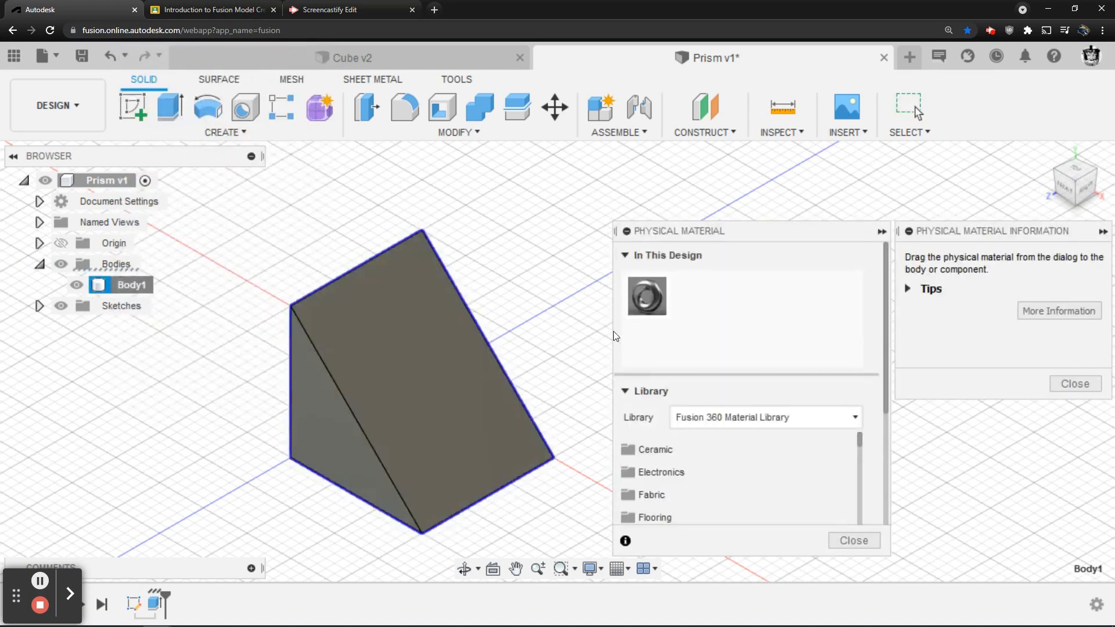
Step: Assign the CFRP material from the Plastic category of the Fusion 360 Material Library to the prism body
{"action": "scroll", "coordinate": [656, 467], "scroll_direction": "down", "scroll_amount": 1}
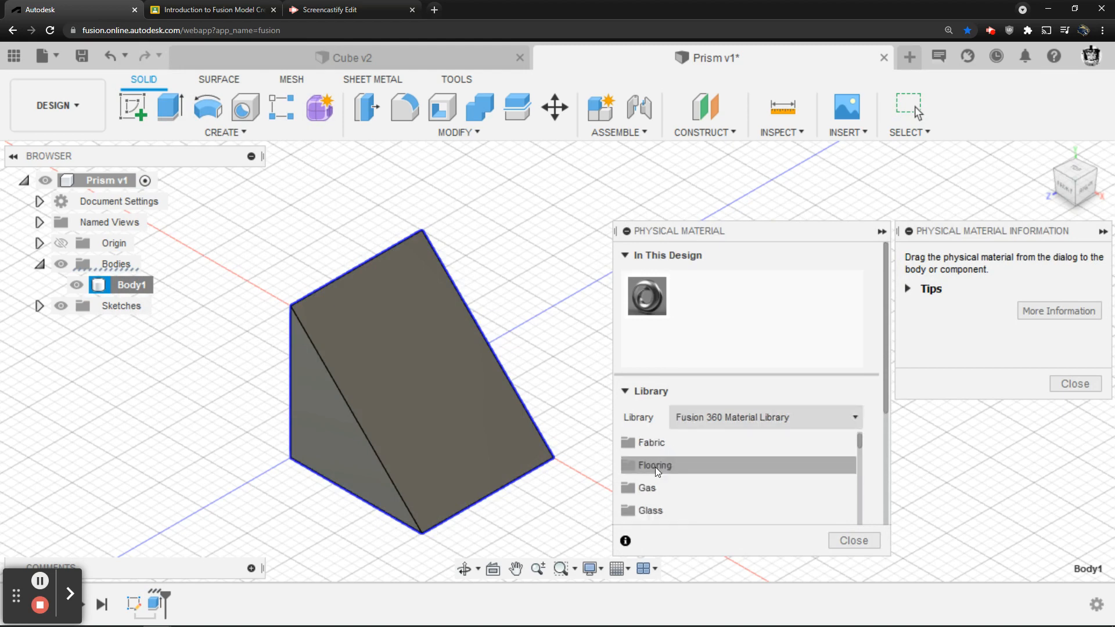
{"action": "scroll", "coordinate": [655, 467], "scroll_direction": "down", "scroll_amount": 1}
{"action": "scroll", "coordinate": [656, 465], "scroll_direction": "down", "scroll_amount": 5}
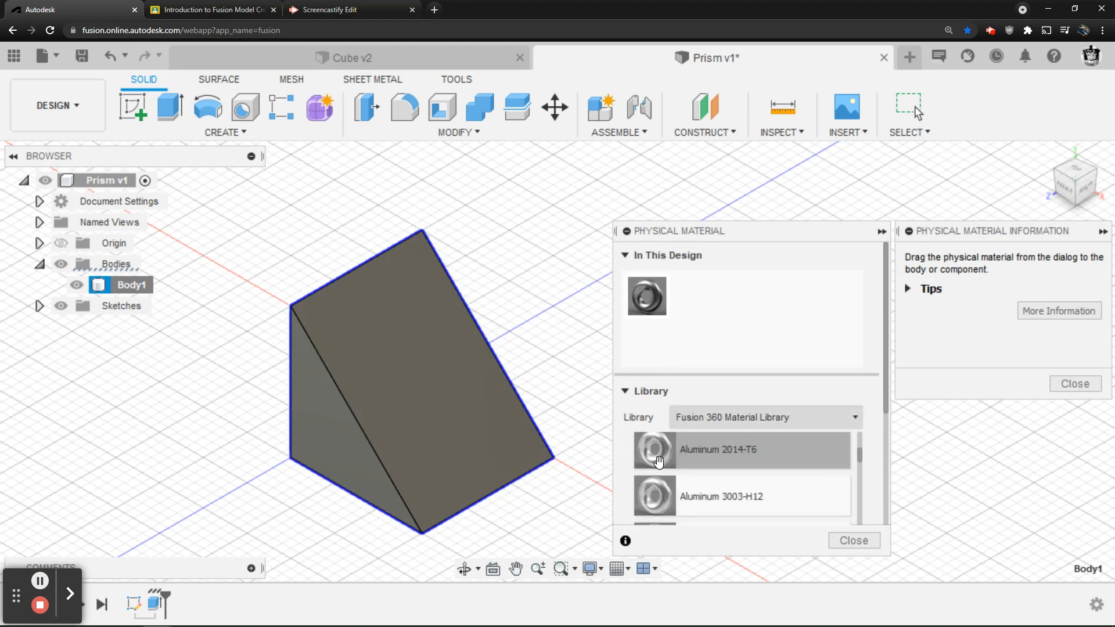
{"action": "scroll", "coordinate": [656, 462], "scroll_direction": "up", "scroll_amount": 5}
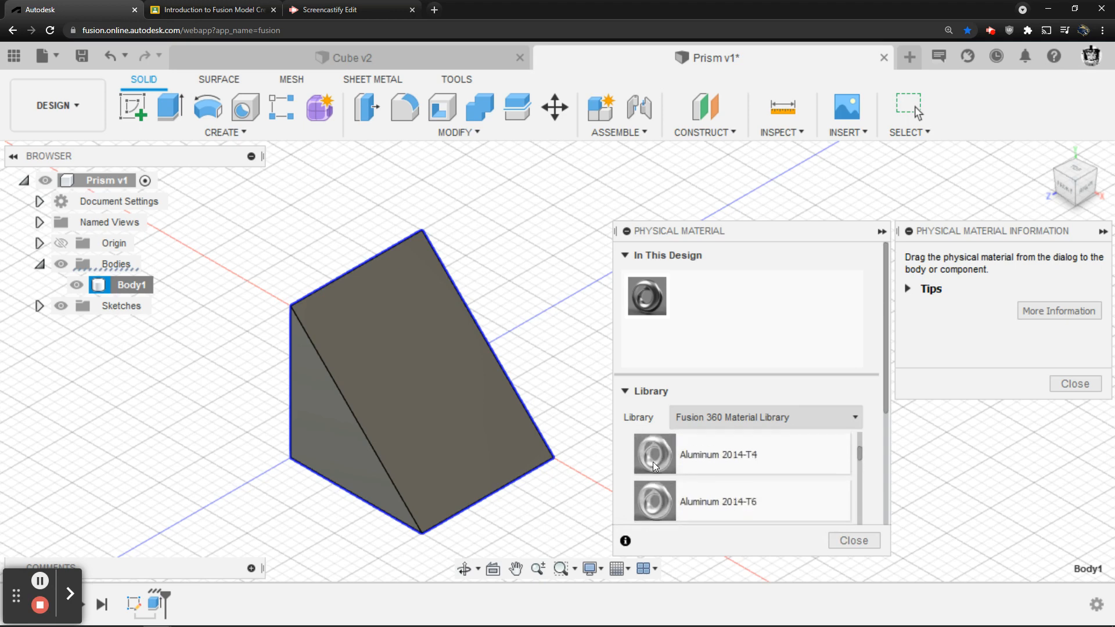
{"action": "scroll", "coordinate": [651, 461], "scroll_direction": "up", "scroll_amount": 4}
{"action": "scroll", "coordinate": [646, 475], "scroll_direction": "down", "scroll_amount": 2}
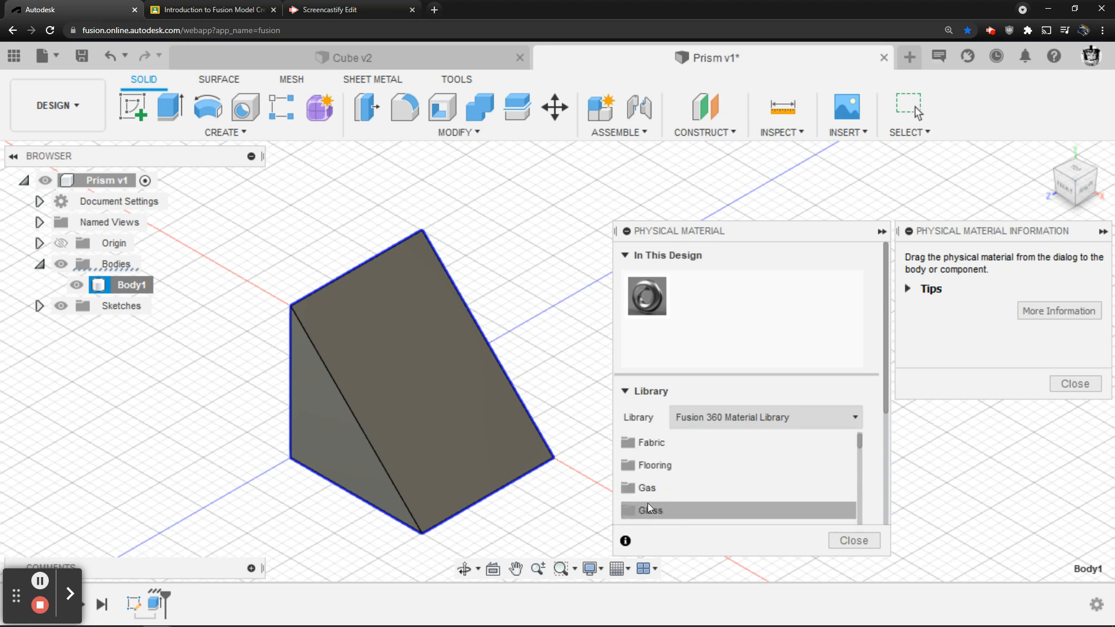
{"action": "left_click", "coordinate": [648, 504]}
{"action": "scroll", "coordinate": [677, 476], "scroll_direction": "down", "scroll_amount": 3}
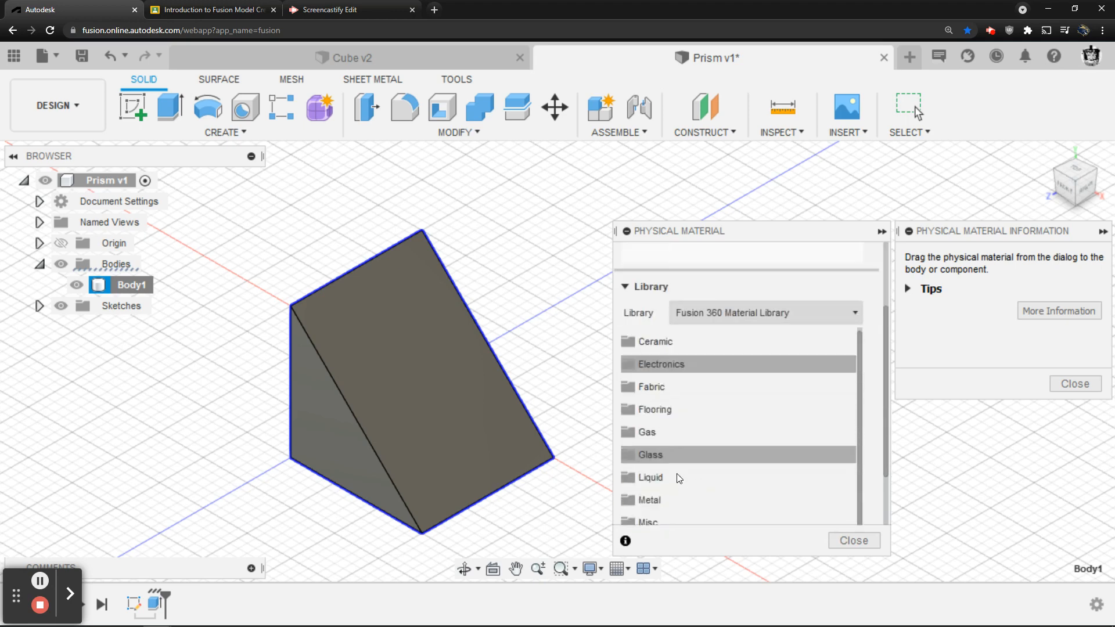
{"action": "left_click", "coordinate": [650, 466]}
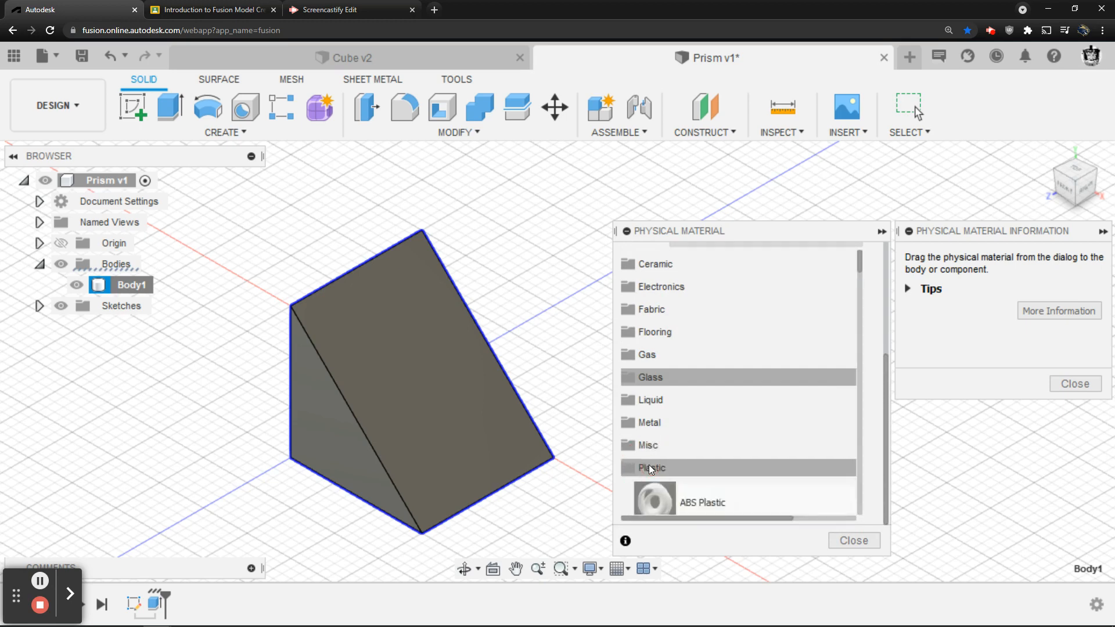
{"action": "scroll", "coordinate": [695, 464], "scroll_direction": "down", "scroll_amount": 5}
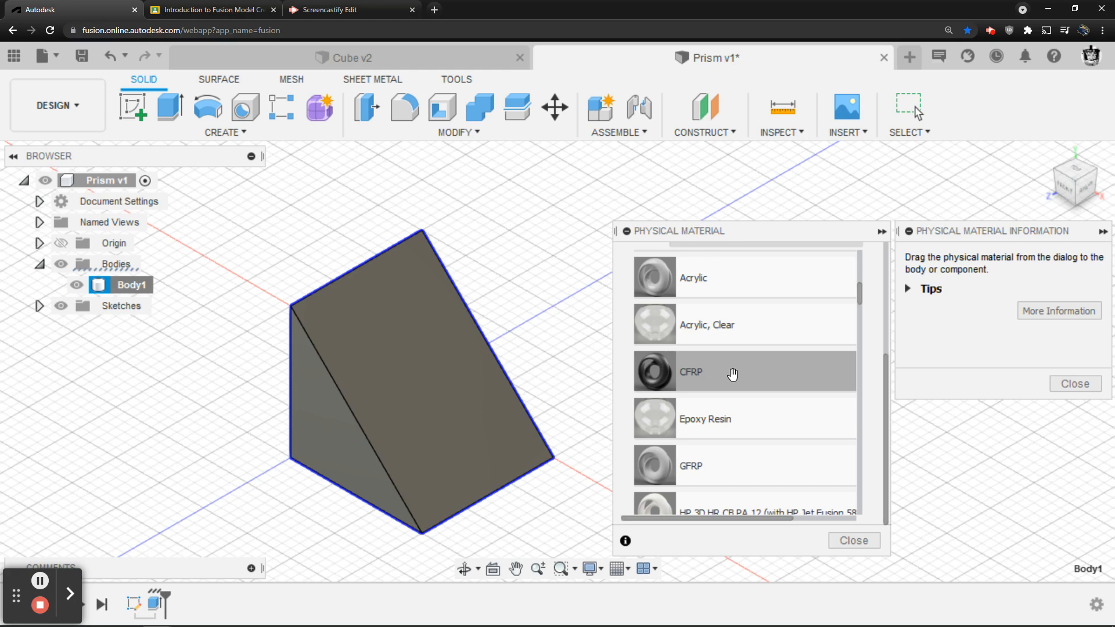
{"action": "left_click_drag", "start_coordinate": [732, 374], "coordinate": [434, 385]}
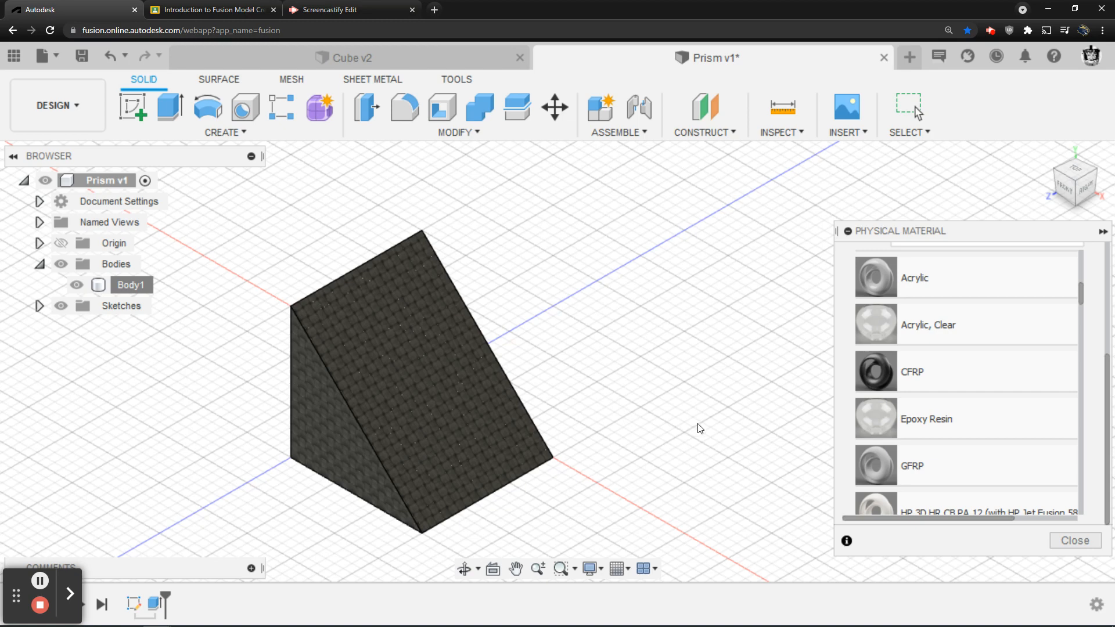
{"action": "left_click", "coordinate": [1073, 545]}
{"action": "left_click", "coordinate": [406, 347]}
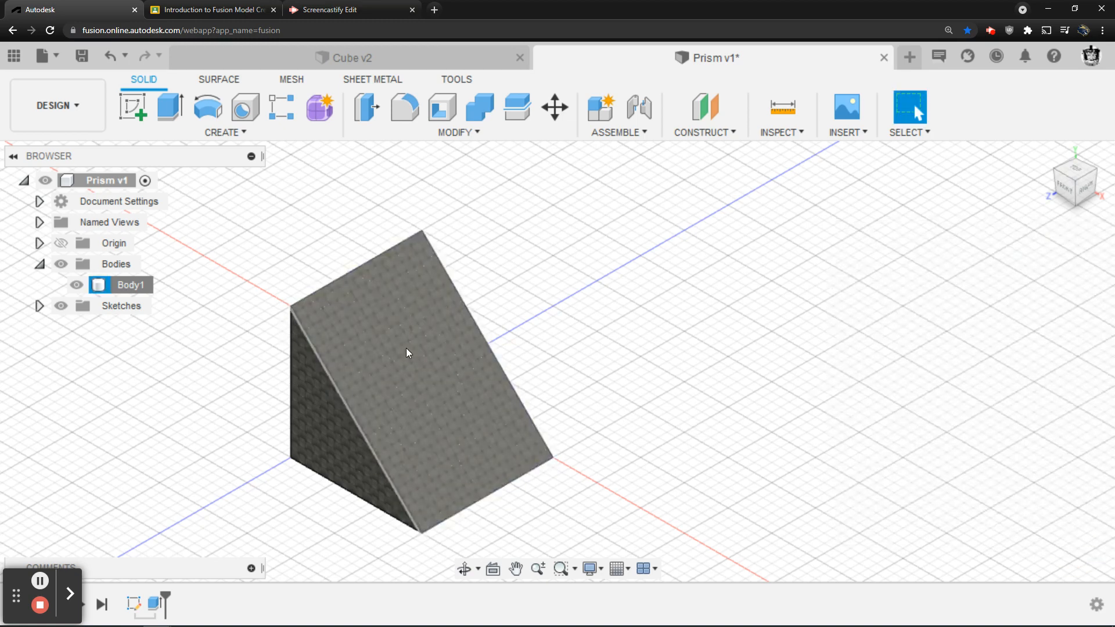
{"action": "right_click", "coordinate": [140, 287]}
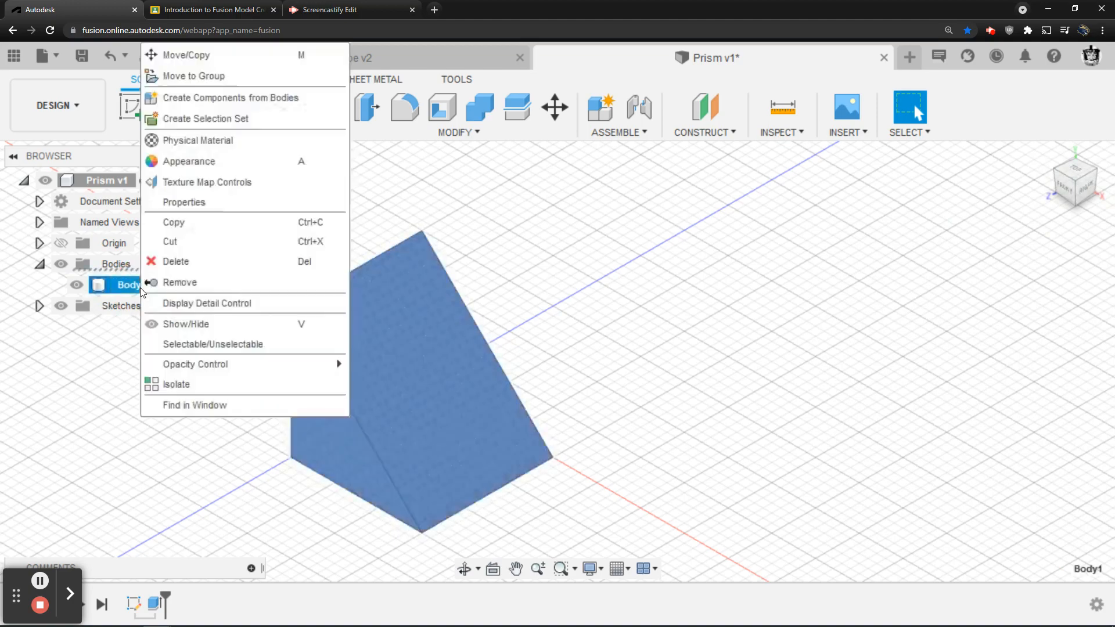
{"action": "left_click", "coordinate": [85, 381]}
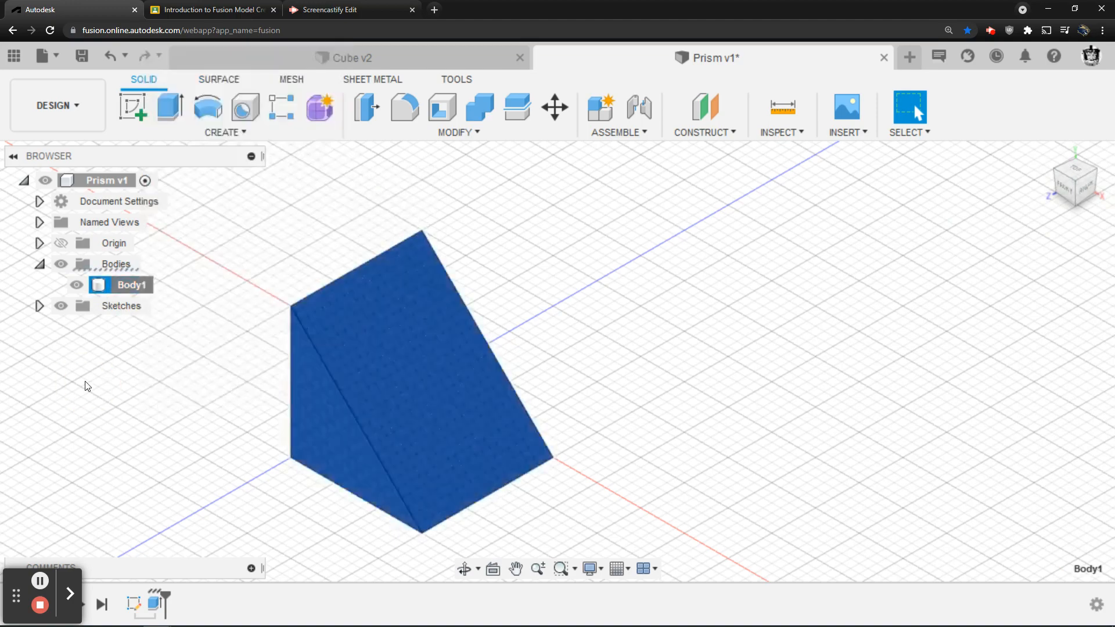
{"action": "left_click", "coordinate": [181, 378]}
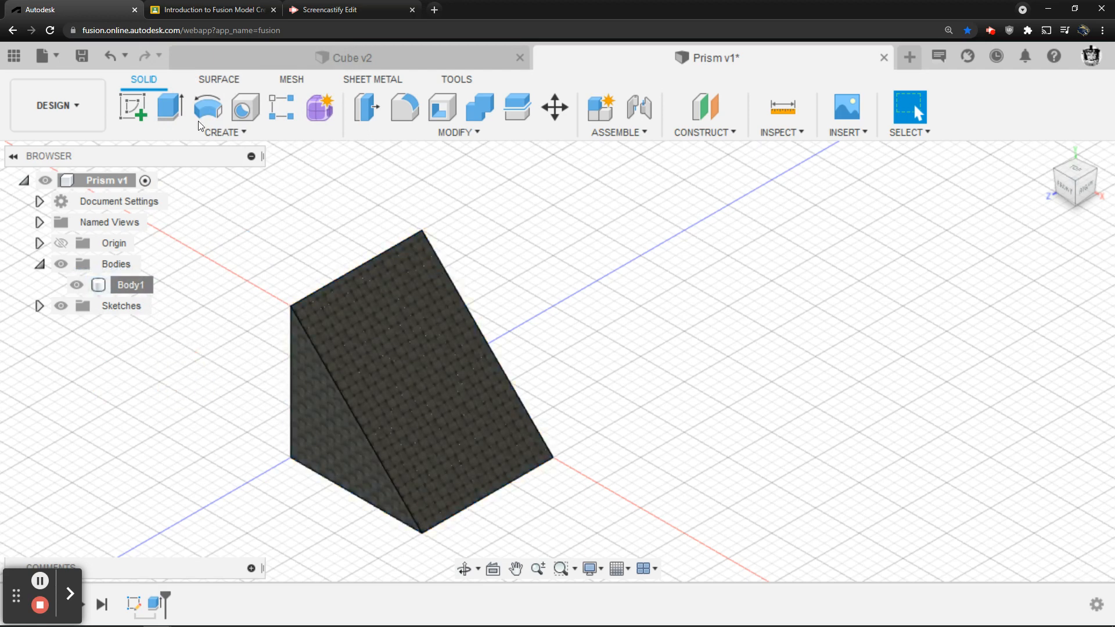
Step: Save the Prism design with the version description User Saved
{"action": "left_click", "coordinate": [81, 56]}
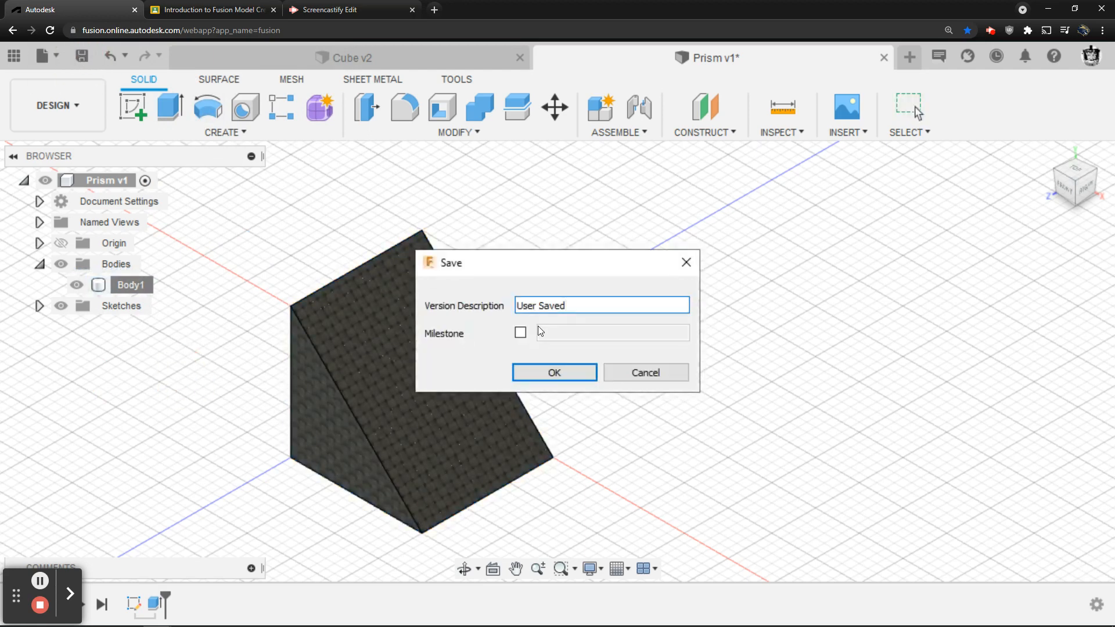
{"action": "left_click", "coordinate": [535, 375]}
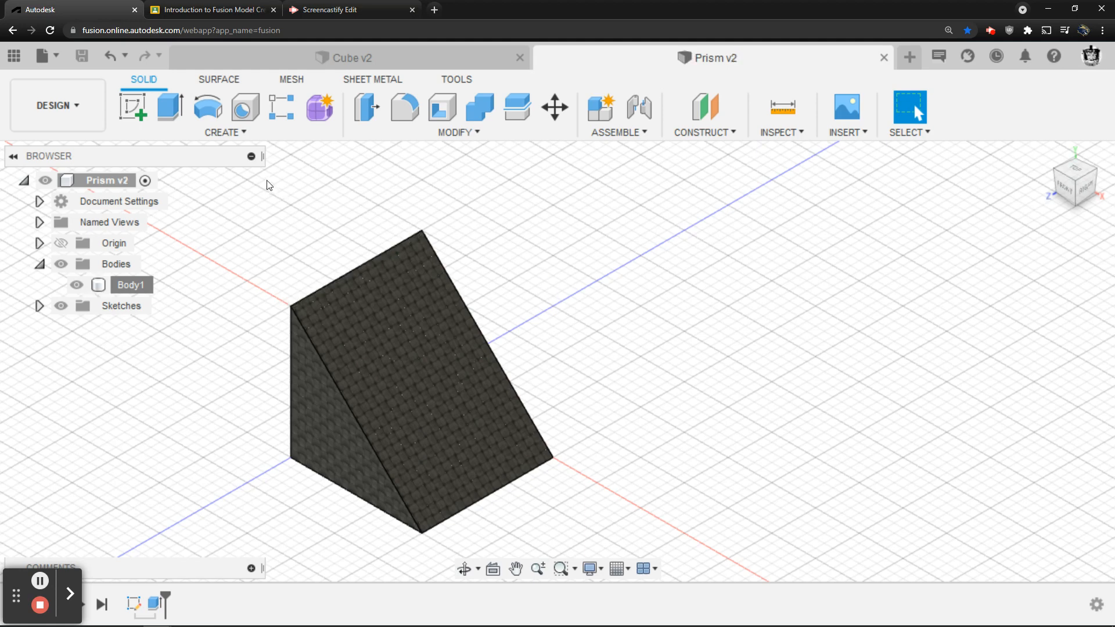
Step: Enable public link sharing for the Prism file in the project data, copy the link and close the data view
{"action": "left_click", "coordinate": [14, 57]}
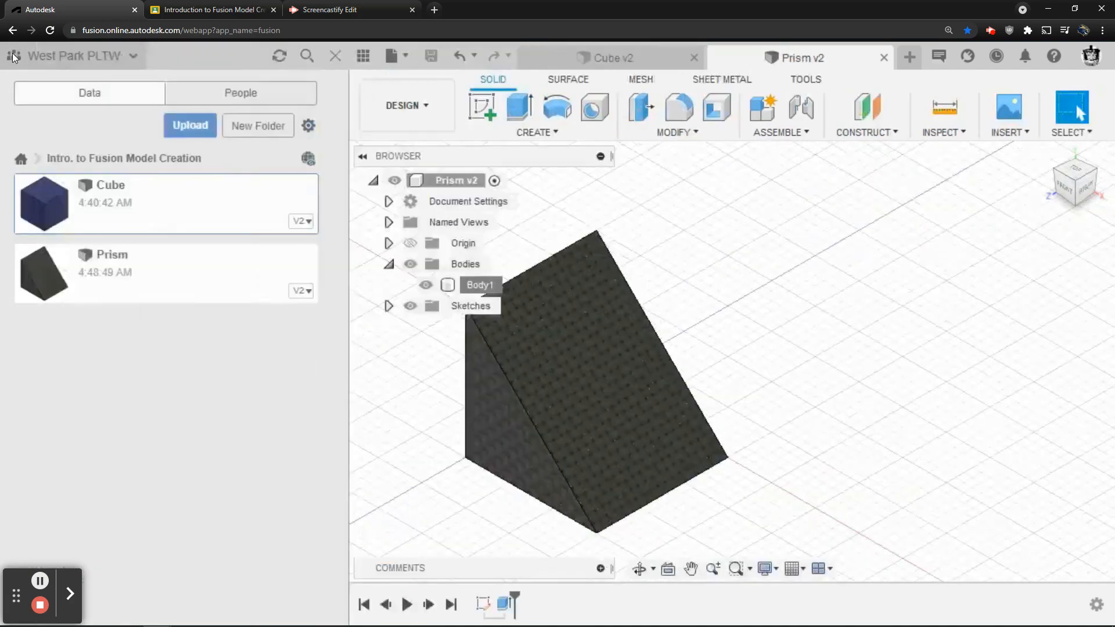
{"action": "right_click", "coordinate": [150, 270]}
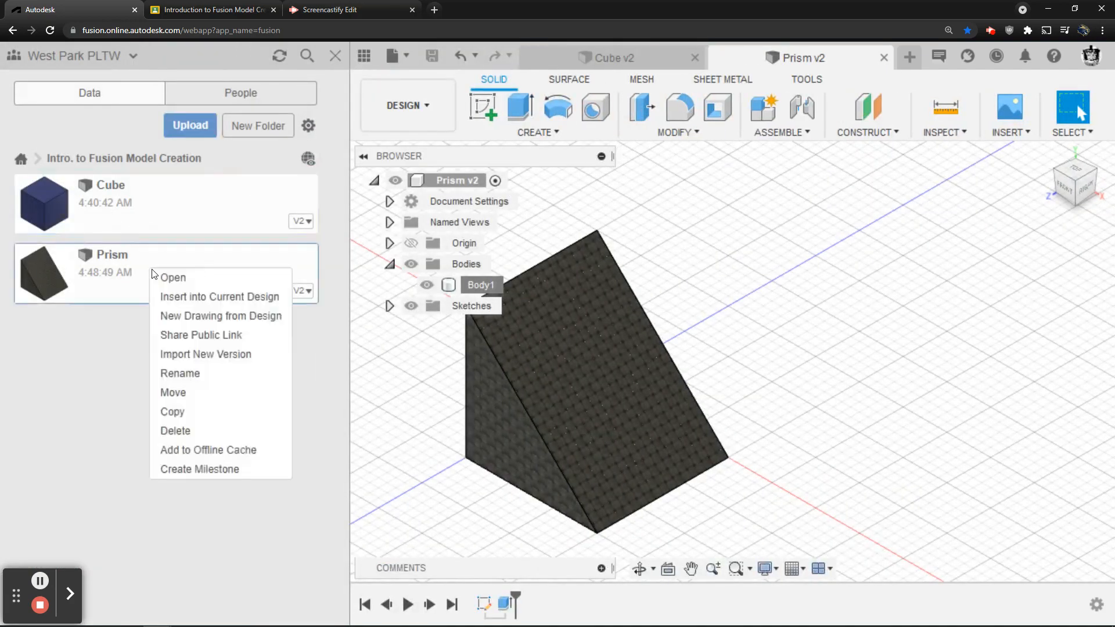
{"action": "left_click", "coordinate": [189, 335]}
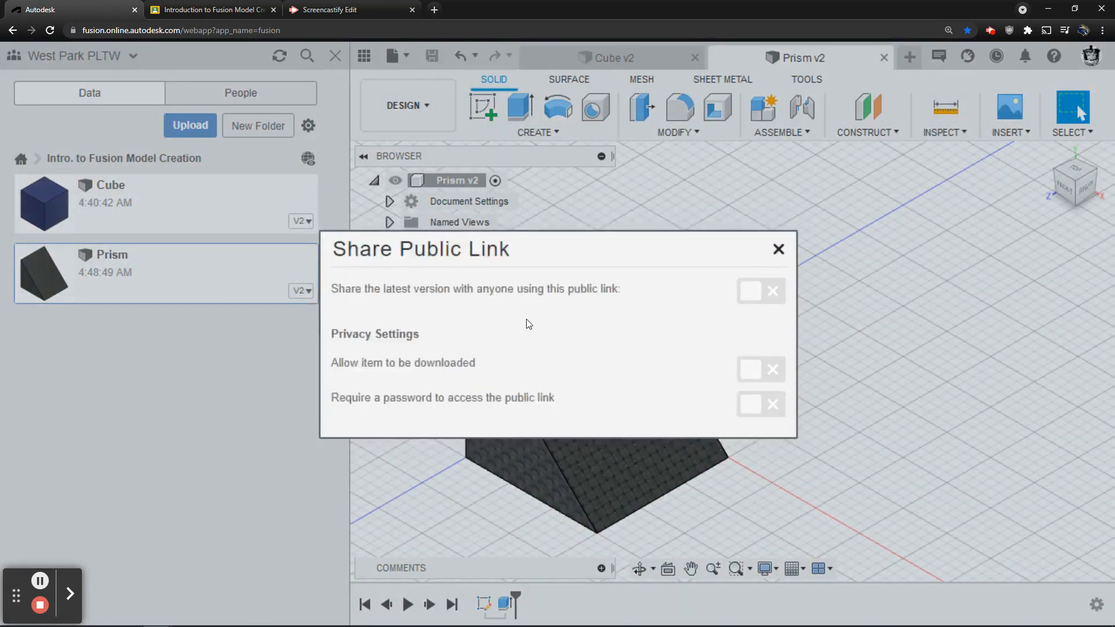
{"action": "left_click", "coordinate": [748, 293]}
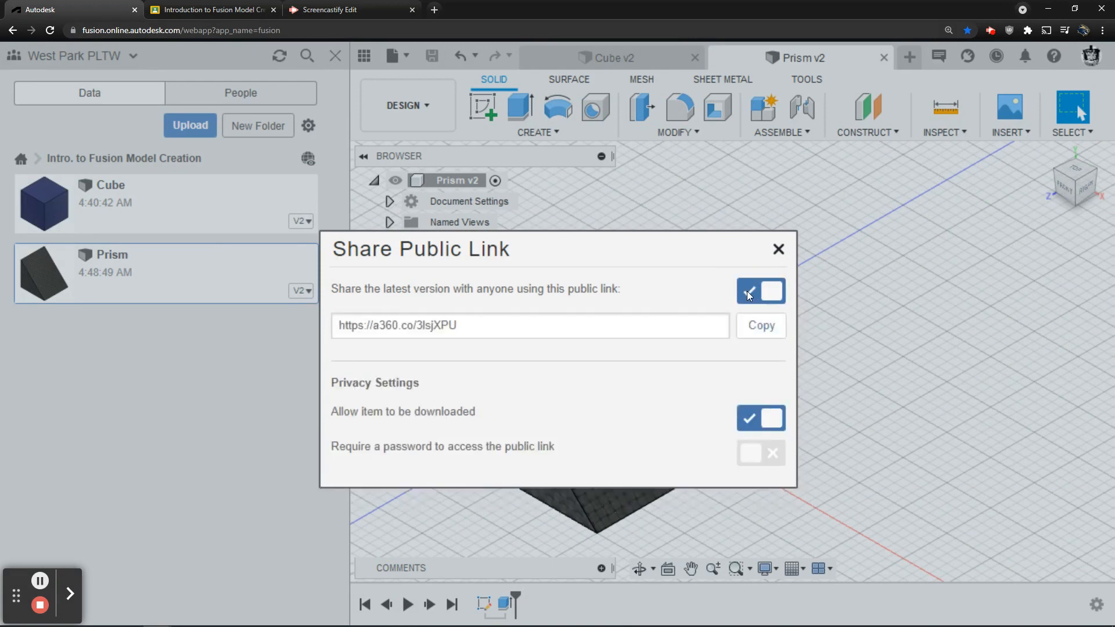
{"action": "left_click", "coordinate": [761, 327]}
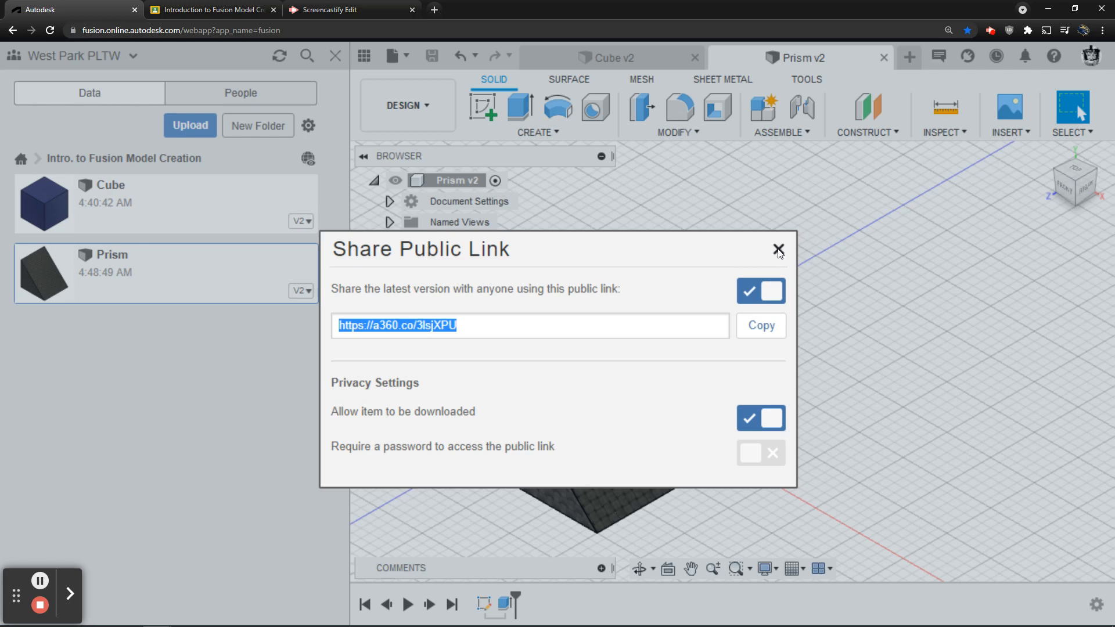
{"action": "left_click", "coordinate": [778, 249]}
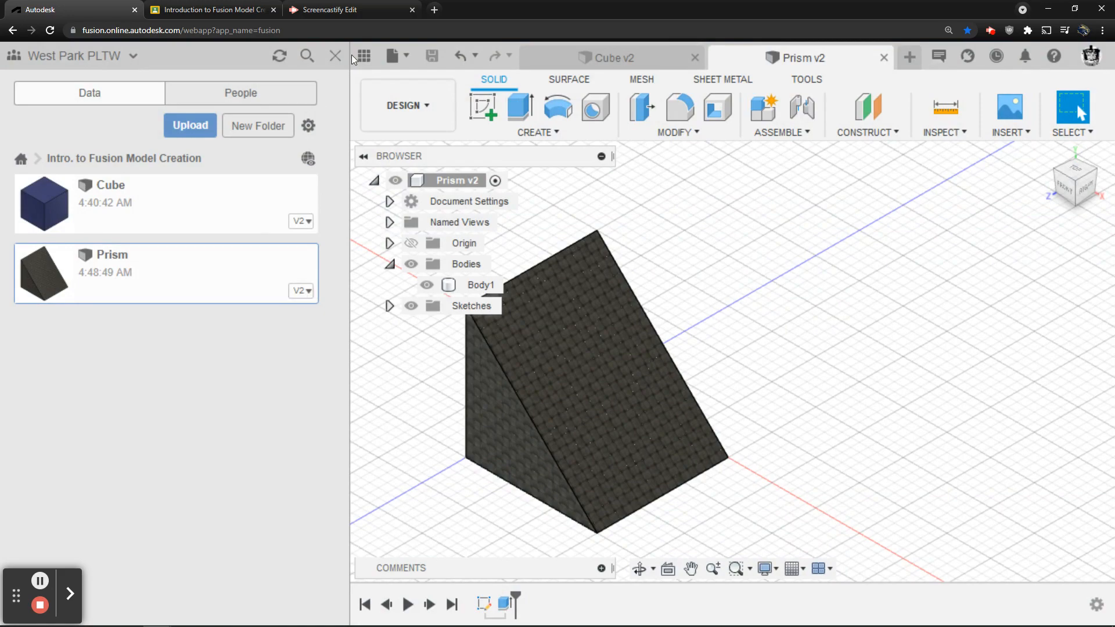
{"action": "left_click", "coordinate": [335, 56]}
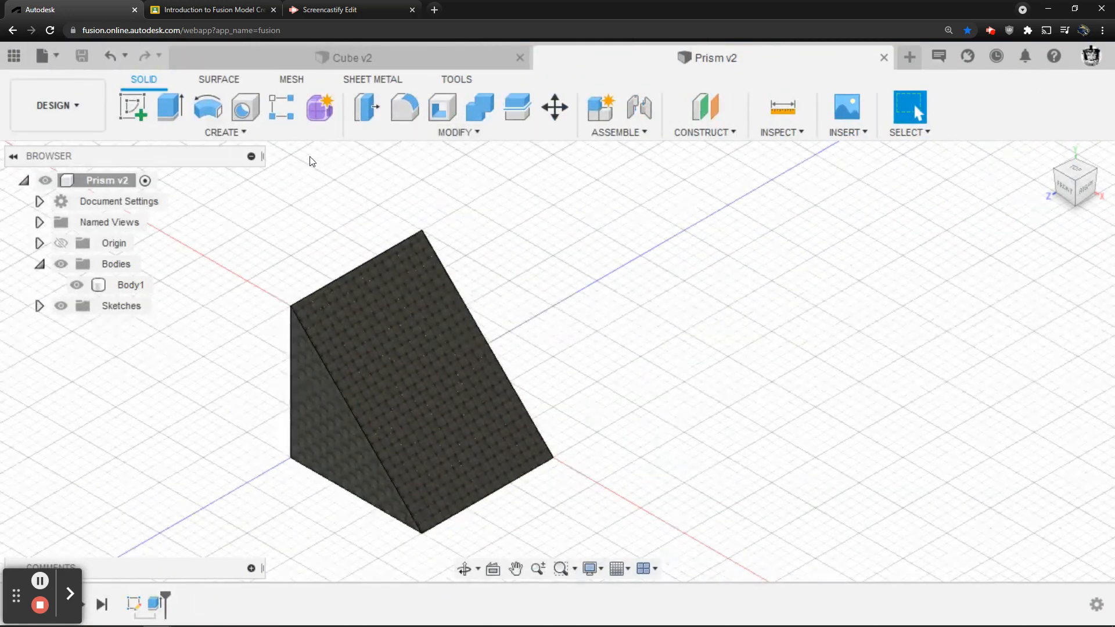
Step: Create a new design and save it as Cylinder in Intro. to Fusion Model Creation
{"action": "left_click", "coordinate": [57, 54]}
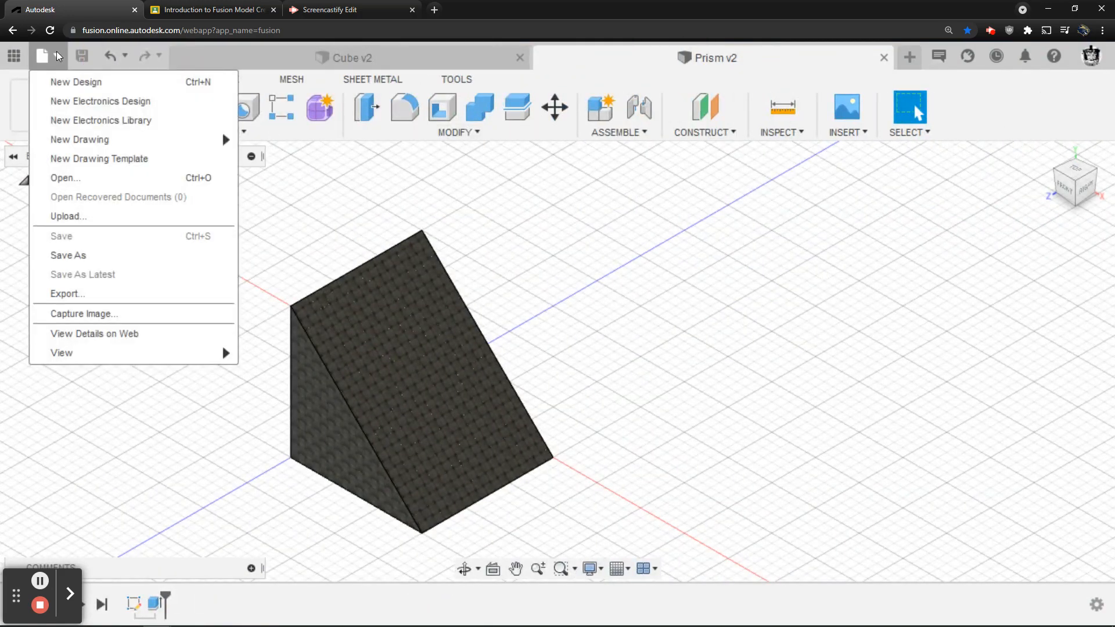
{"action": "left_click", "coordinate": [65, 82]}
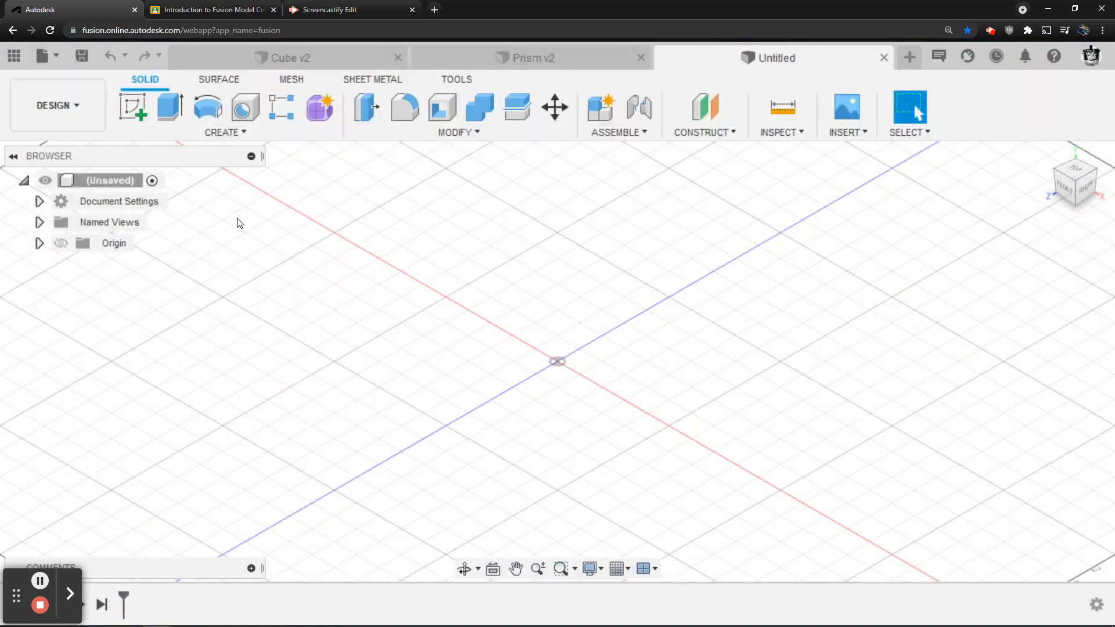
{"action": "left_click", "coordinate": [82, 56]}
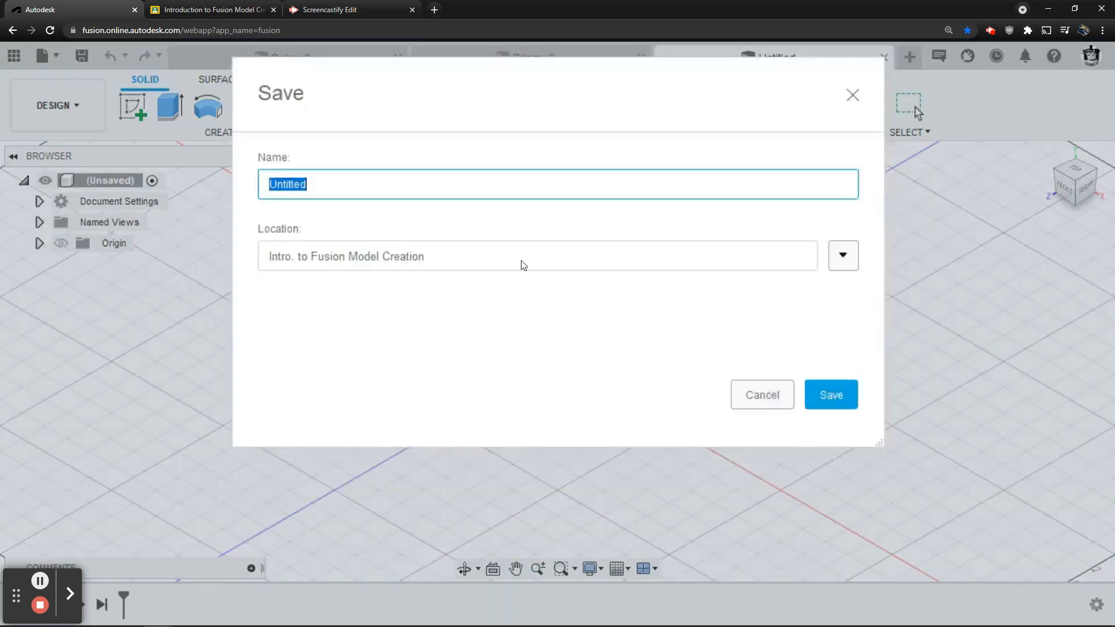
{"action": "type", "text": "Cylinder"}
{"action": "left_click", "coordinate": [830, 387]}
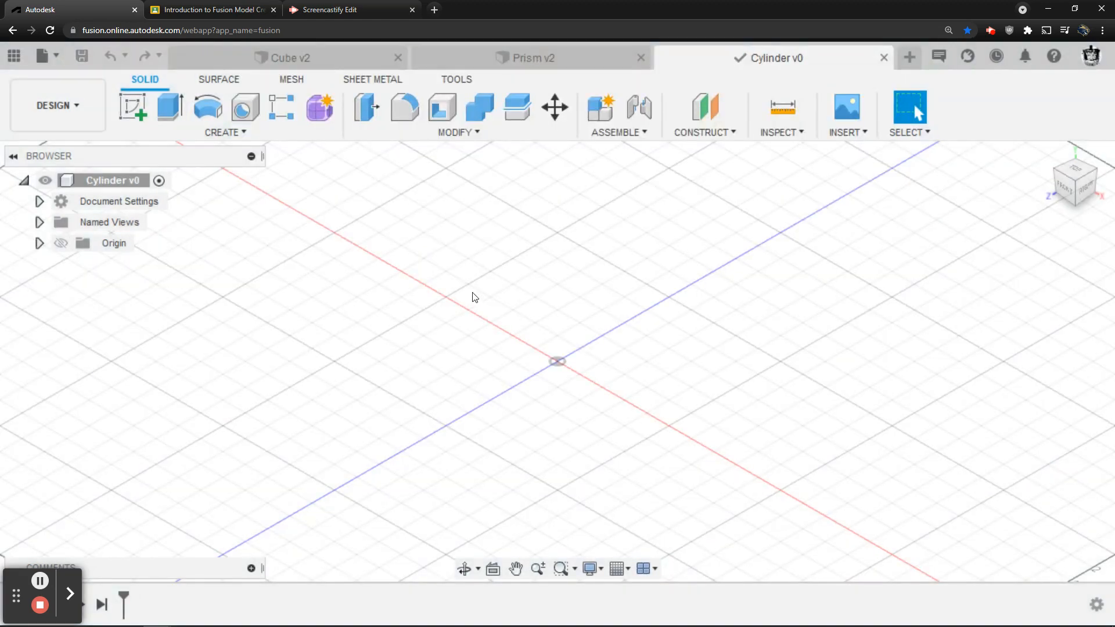
Step: Check the cylinder dimensions in ISOMETRIC EXAMPLES.pdf, then switch back to Fusion and start a sketch on the horizontal ground plane
{"action": "left_click", "coordinate": [218, 9]}
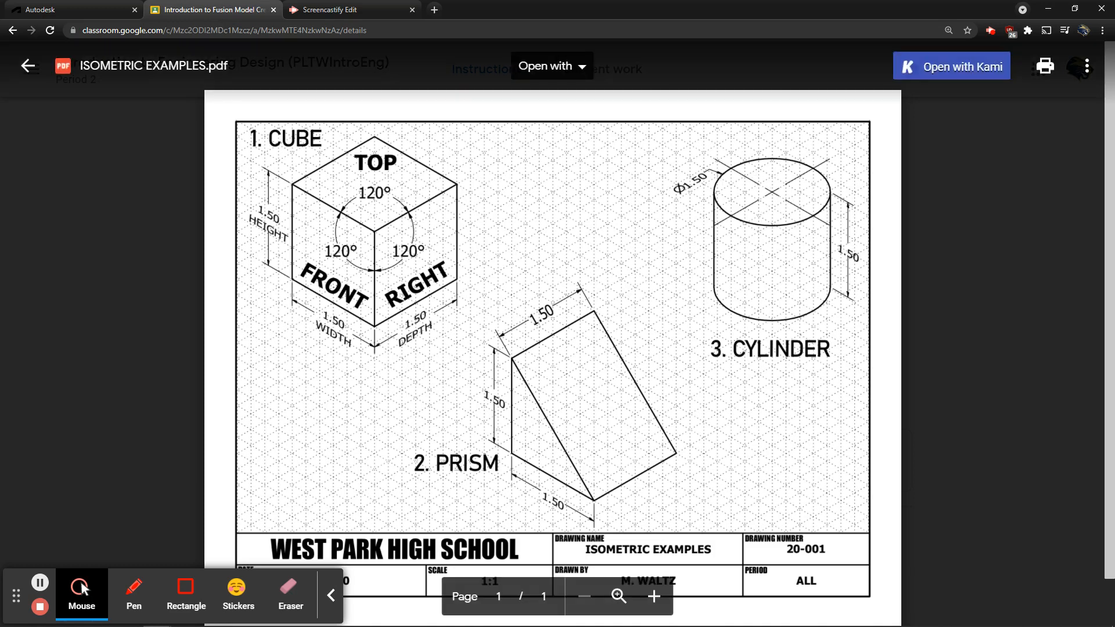
{"action": "left_click", "coordinate": [75, 9]}
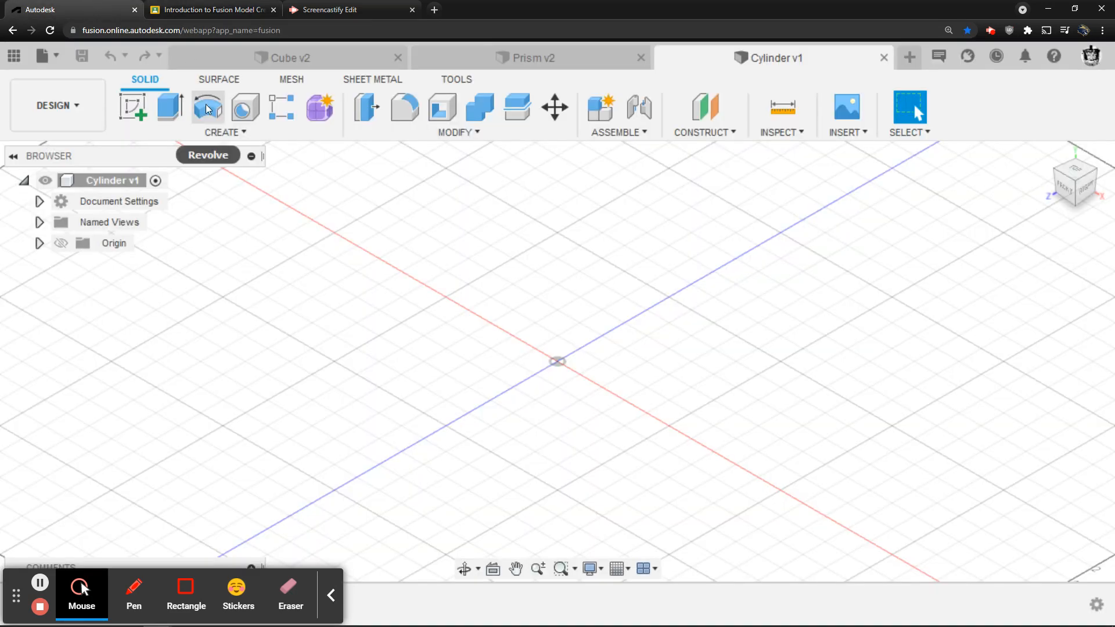
{"action": "left_click", "coordinate": [135, 102]}
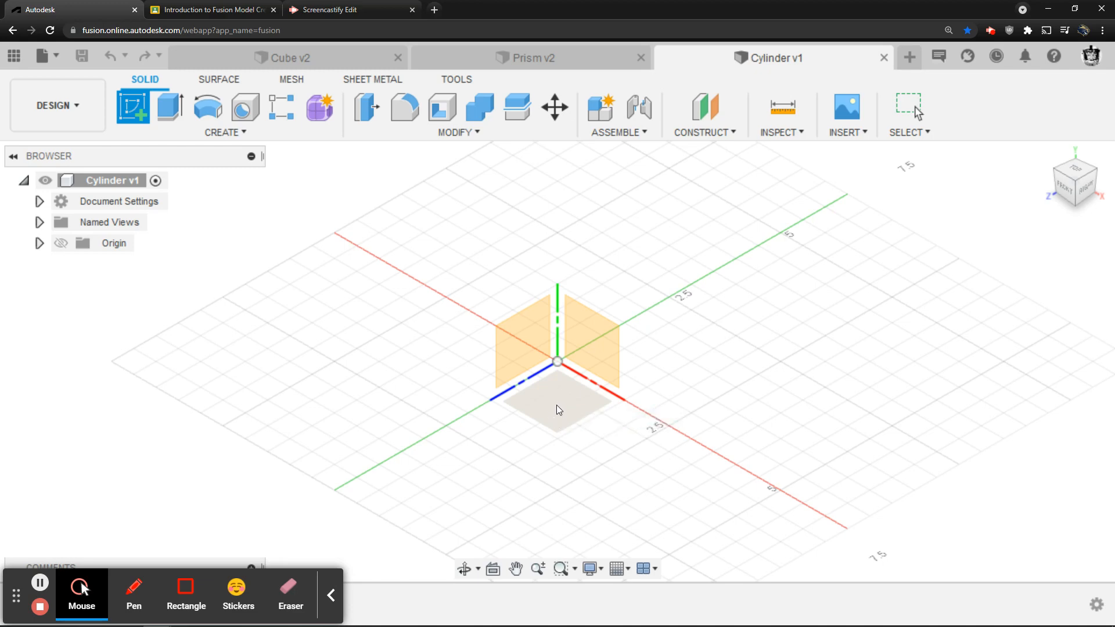
{"action": "left_click", "coordinate": [557, 405]}
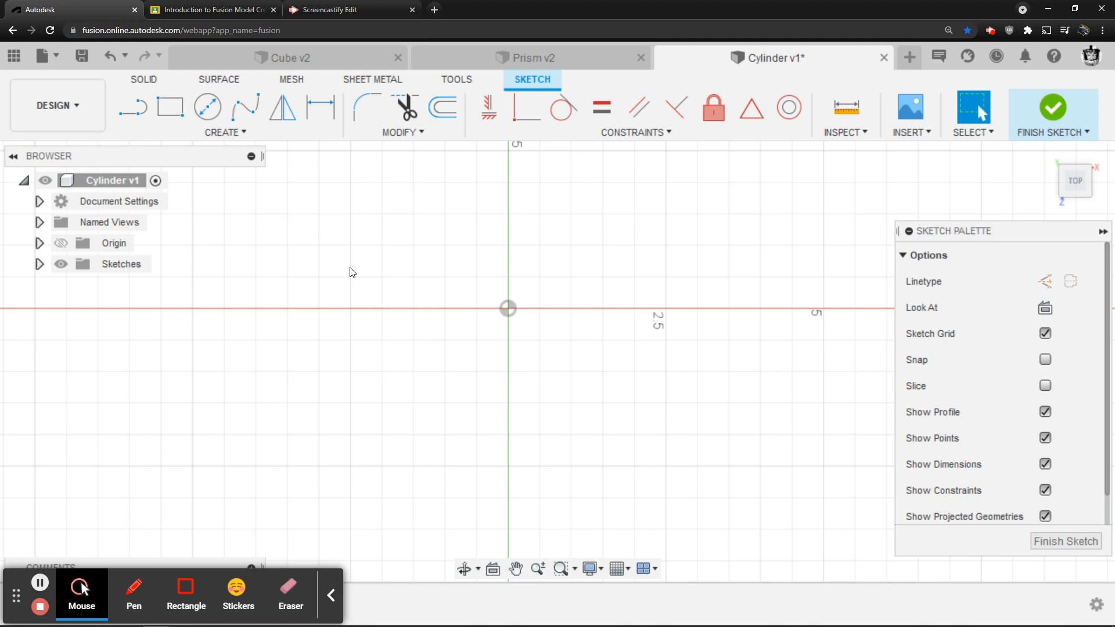
Step: Draw a circle with a diameter of 1.5 in centred on the origin
{"action": "left_click", "coordinate": [212, 106]}
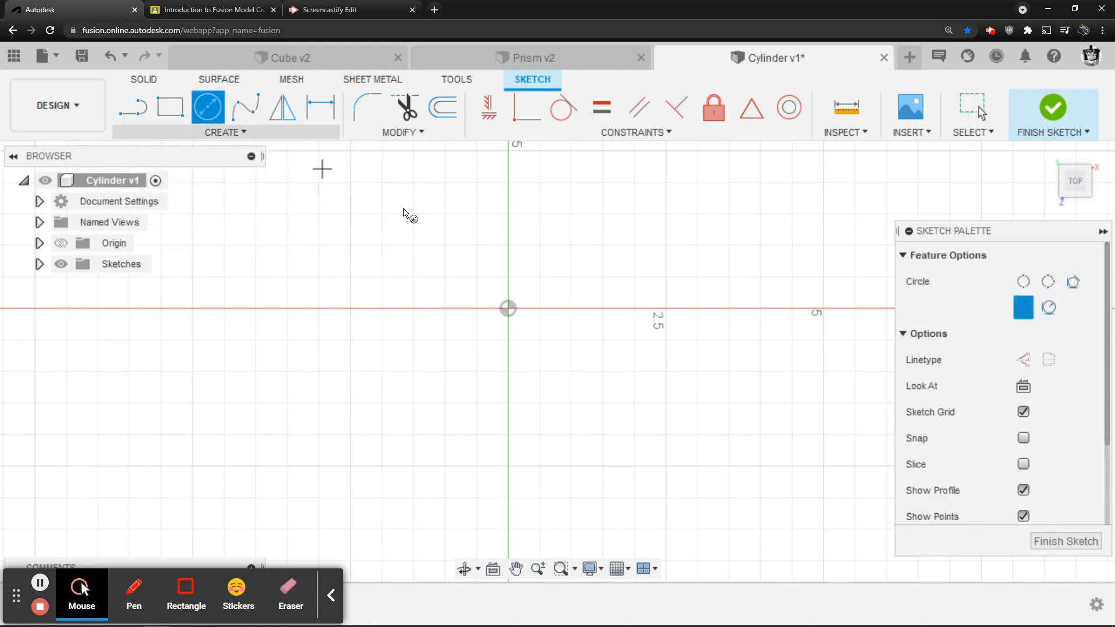
{"action": "left_click", "coordinate": [509, 308]}
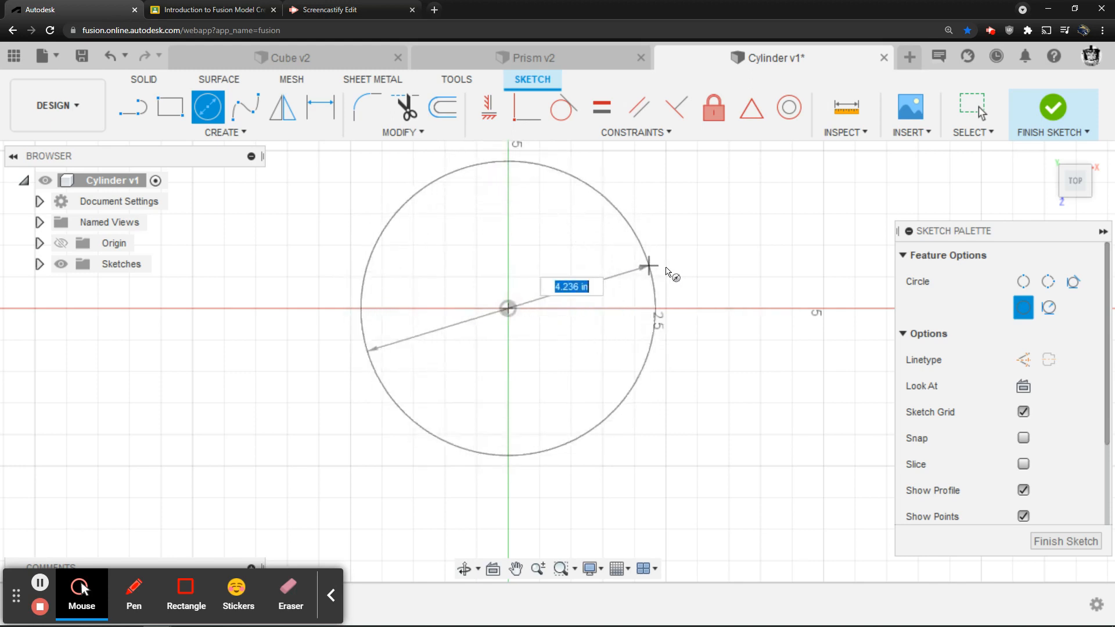
{"action": "type", "text": "1.5"}
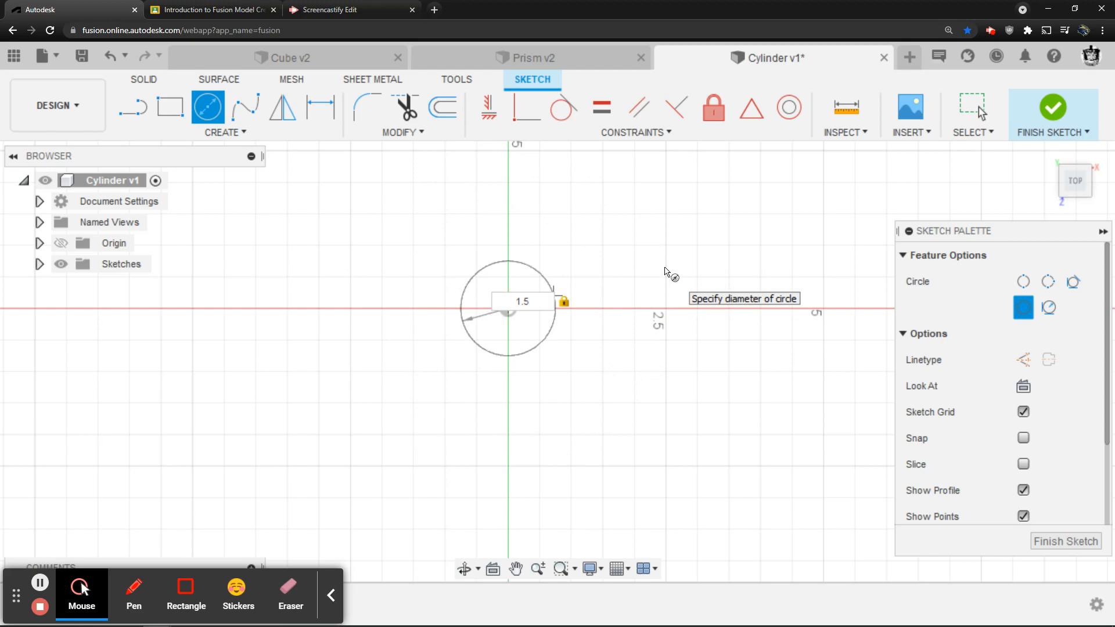
{"action": "key", "text": "Return"}
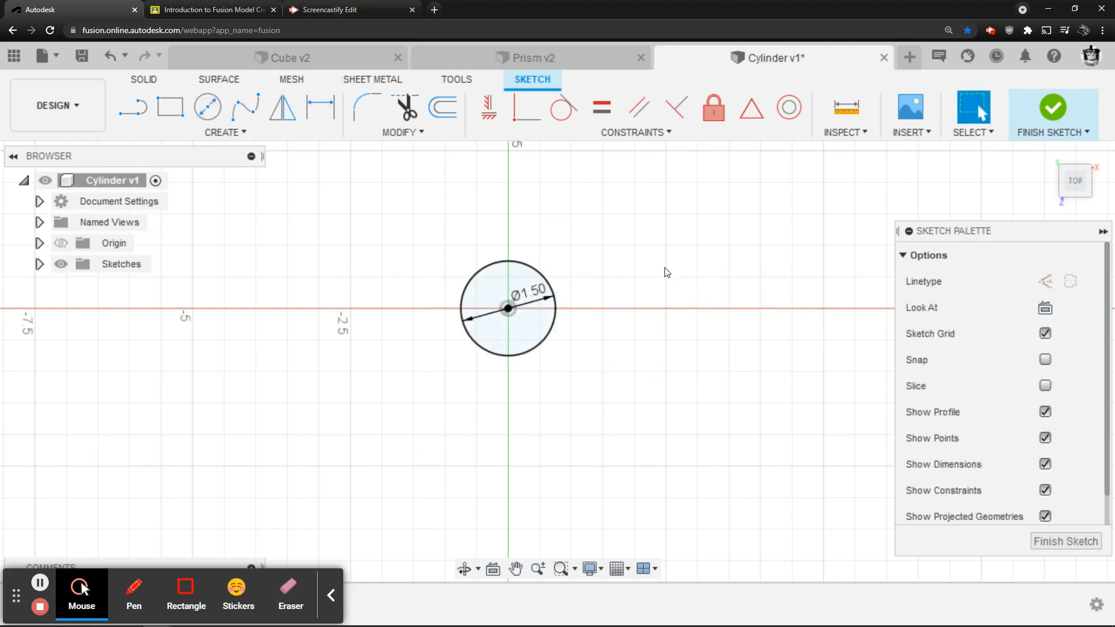
{"action": "scroll", "coordinate": [632, 276], "scroll_direction": "down", "scroll_amount": 2}
{"action": "scroll", "coordinate": [632, 276], "scroll_direction": "up", "scroll_amount": 5}
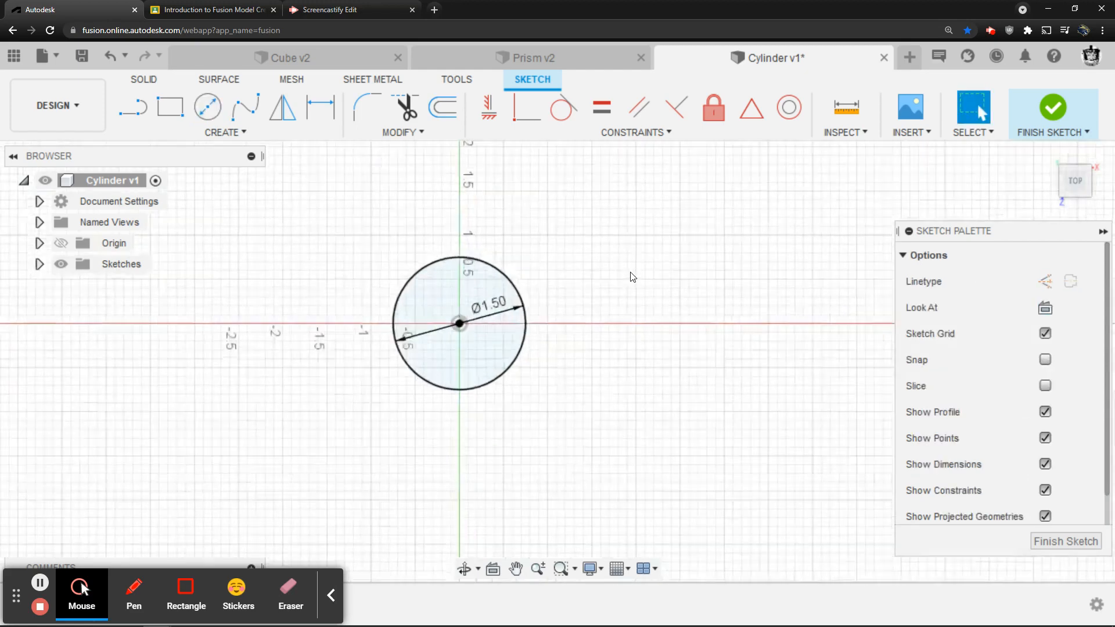
{"action": "scroll", "coordinate": [633, 277], "scroll_direction": "up", "scroll_amount": 1}
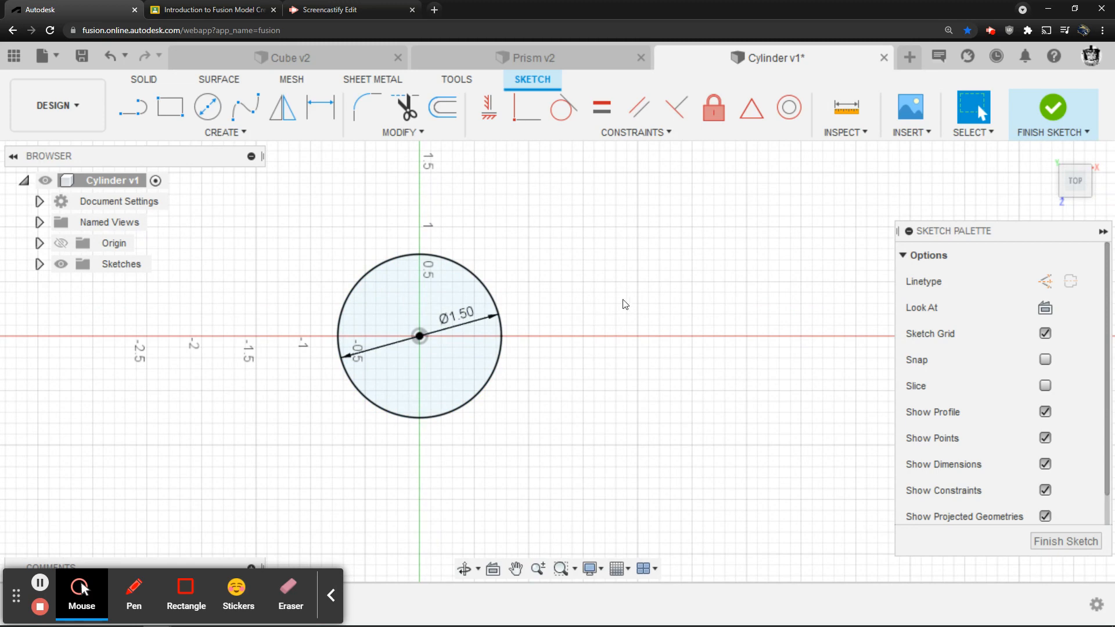
Step: Finish the circle sketch and extrude its profile 1.5 in upward as a new body
{"action": "left_click", "coordinate": [1052, 110]}
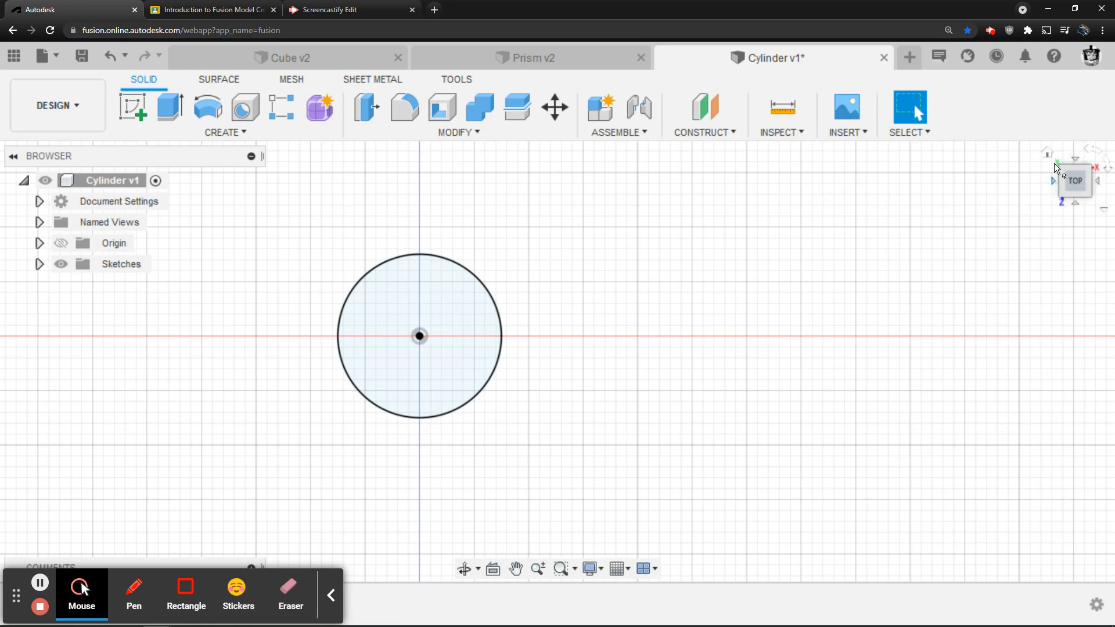
{"action": "left_click", "coordinate": [1046, 152]}
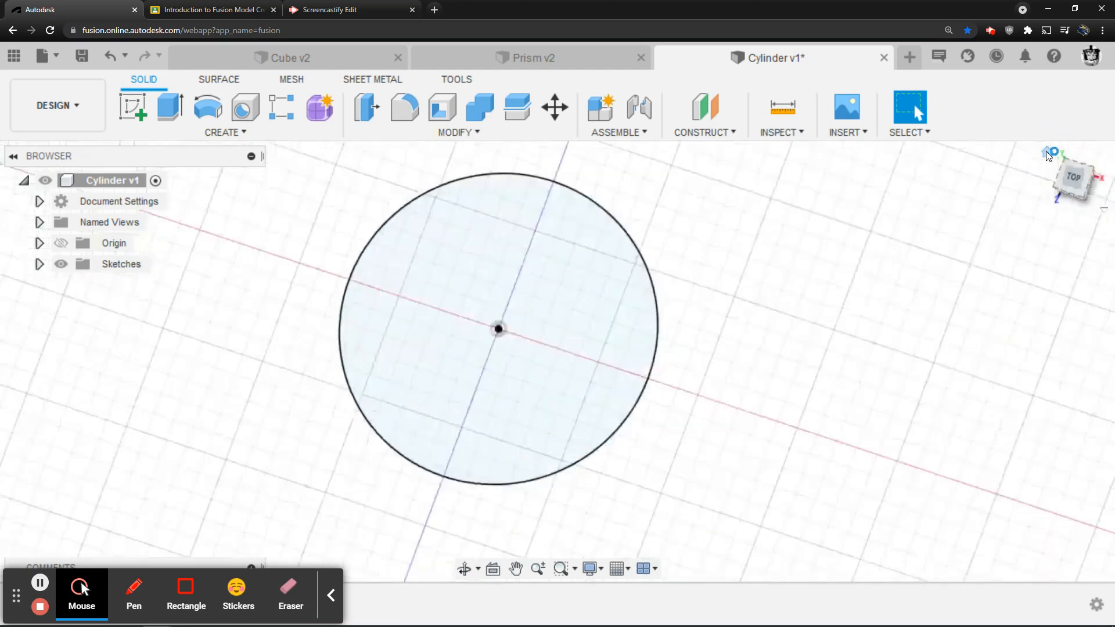
{"action": "scroll", "coordinate": [760, 335], "scroll_direction": "down", "scroll_amount": 2}
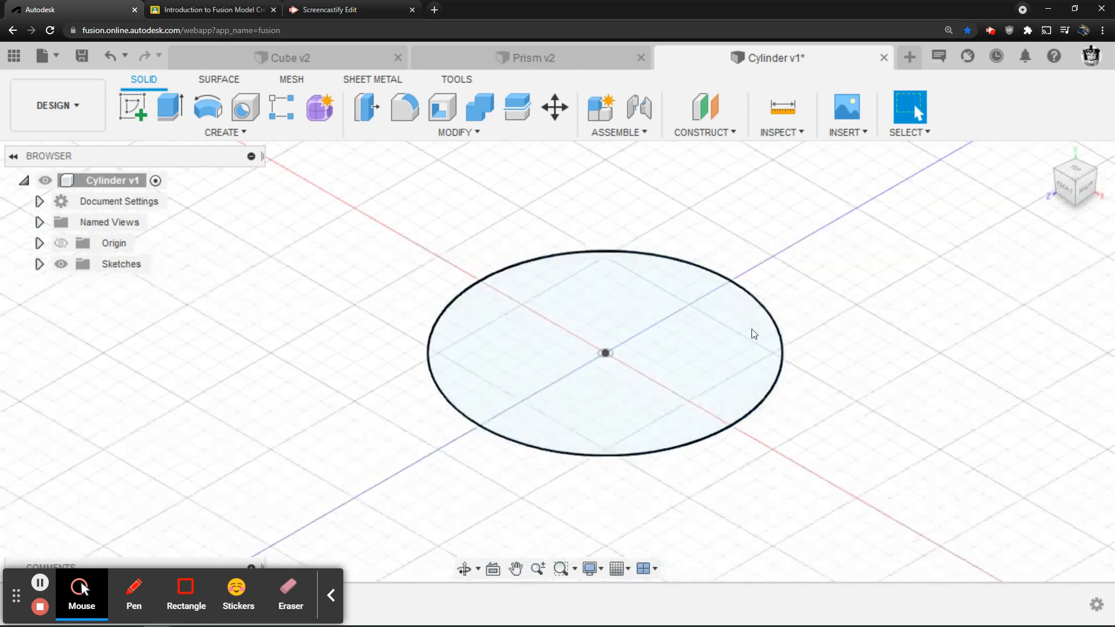
{"action": "scroll", "coordinate": [753, 333], "scroll_direction": "down", "scroll_amount": 4}
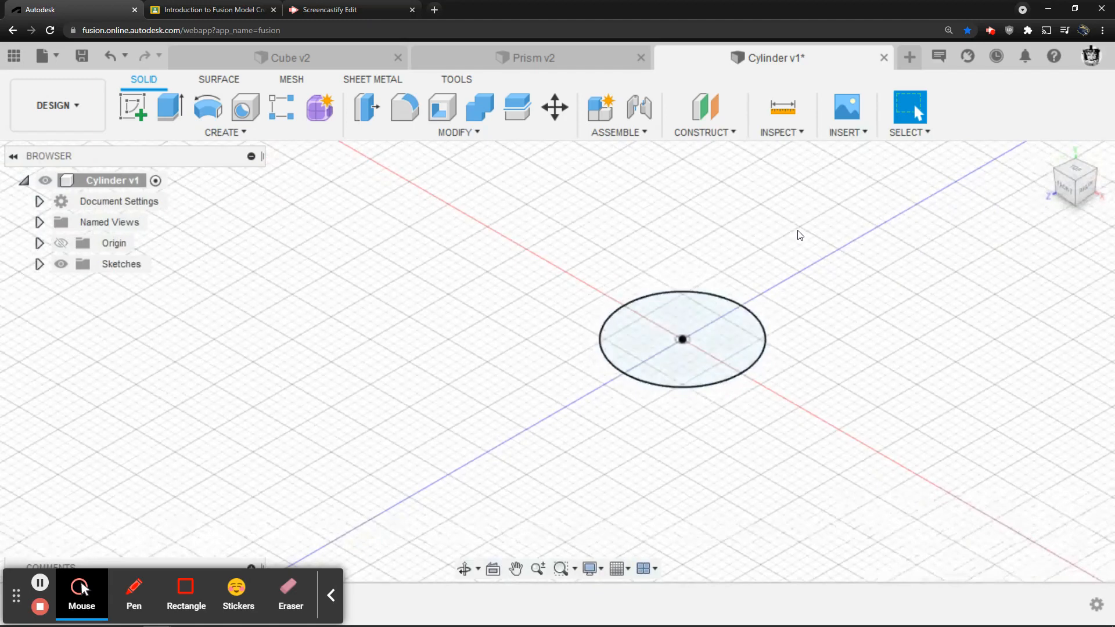
{"action": "left_click", "coordinate": [167, 109]}
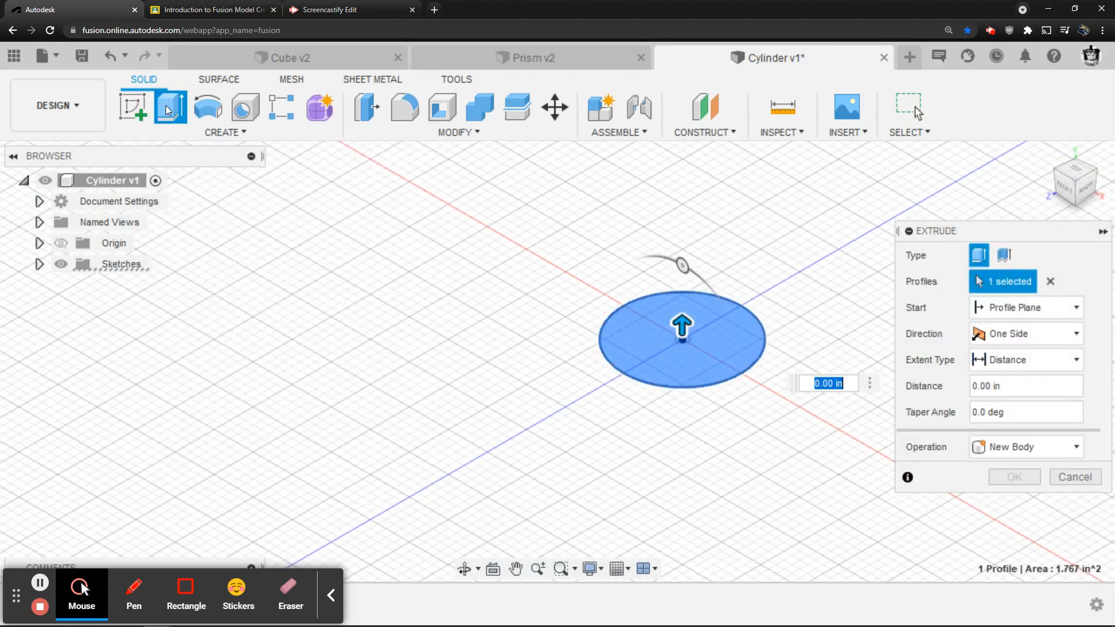
{"action": "type", "text": "1.5"}
{"action": "key", "text": "Return"}
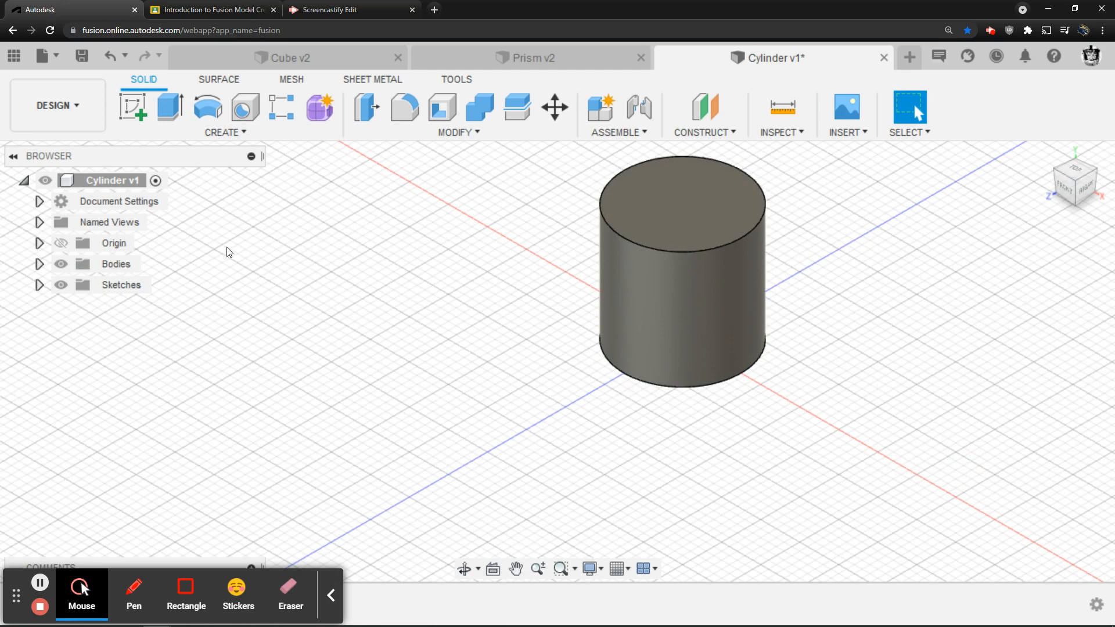
Step: Open the physical materials for the cylinder body and list the Wood materials of the Fusion 360 Material Library
{"action": "left_click", "coordinate": [39, 264]}
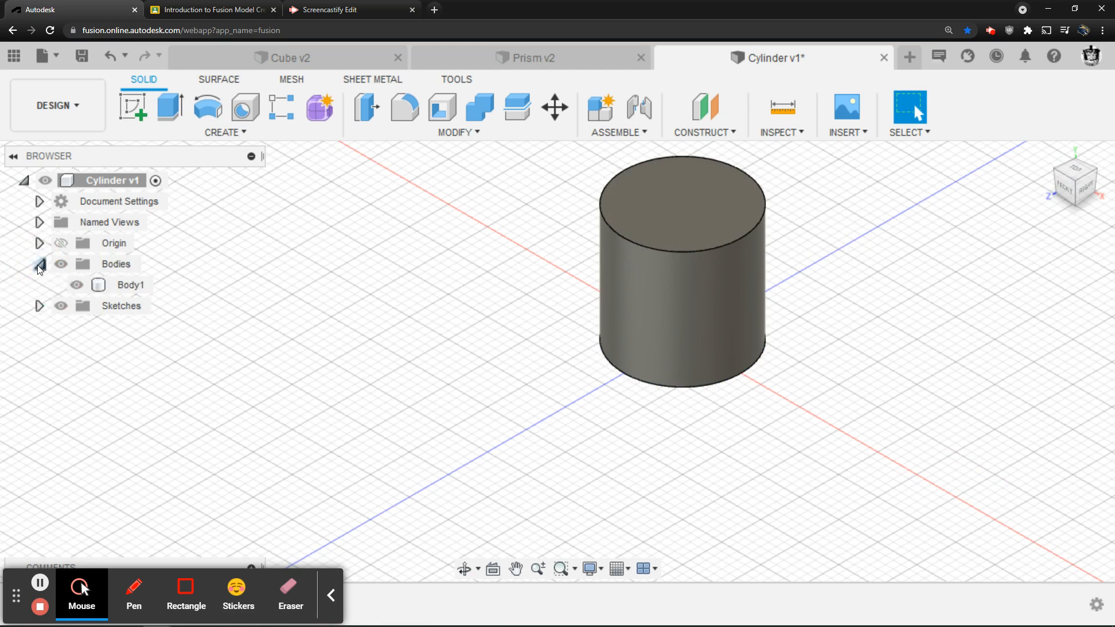
{"action": "right_click", "coordinate": [119, 287]}
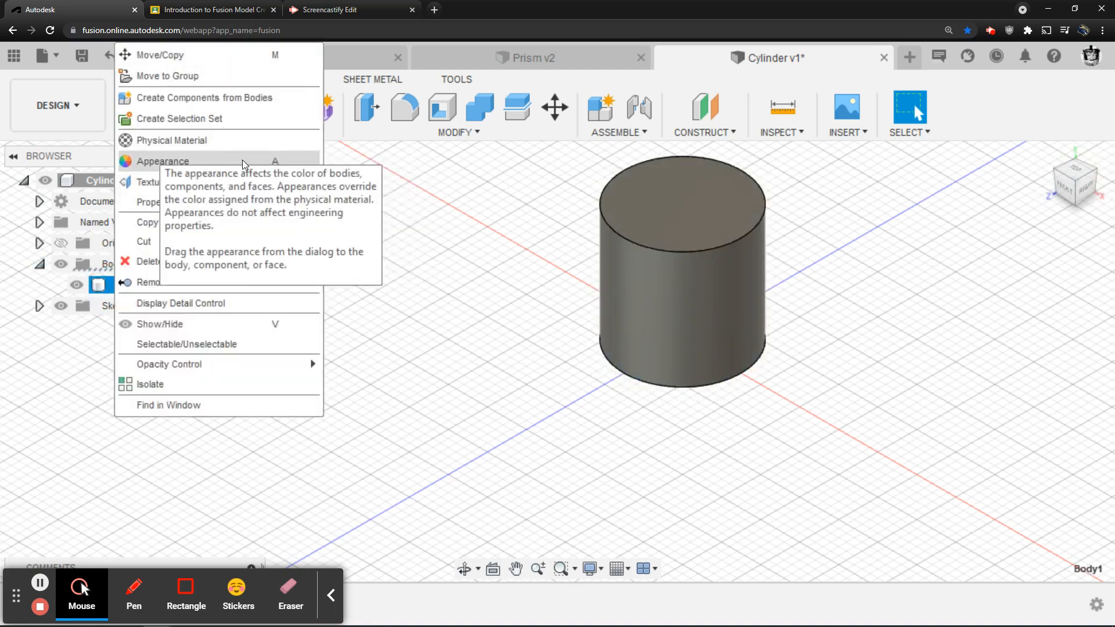
{"action": "left_click", "coordinate": [207, 140]}
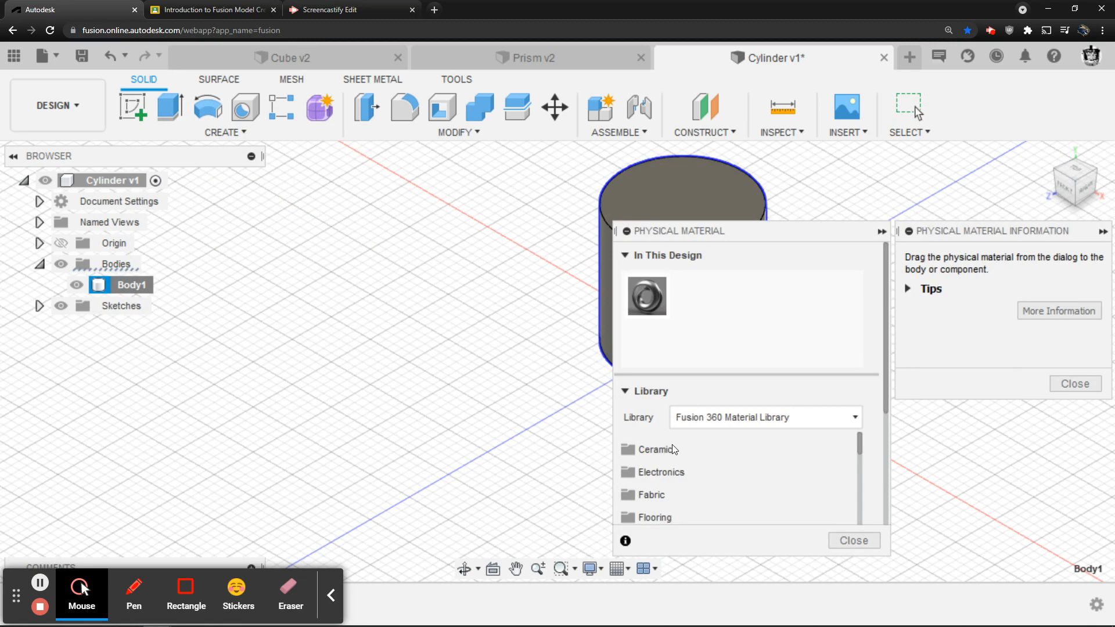
{"action": "scroll", "coordinate": [677, 451], "scroll_direction": "down", "scroll_amount": 8}
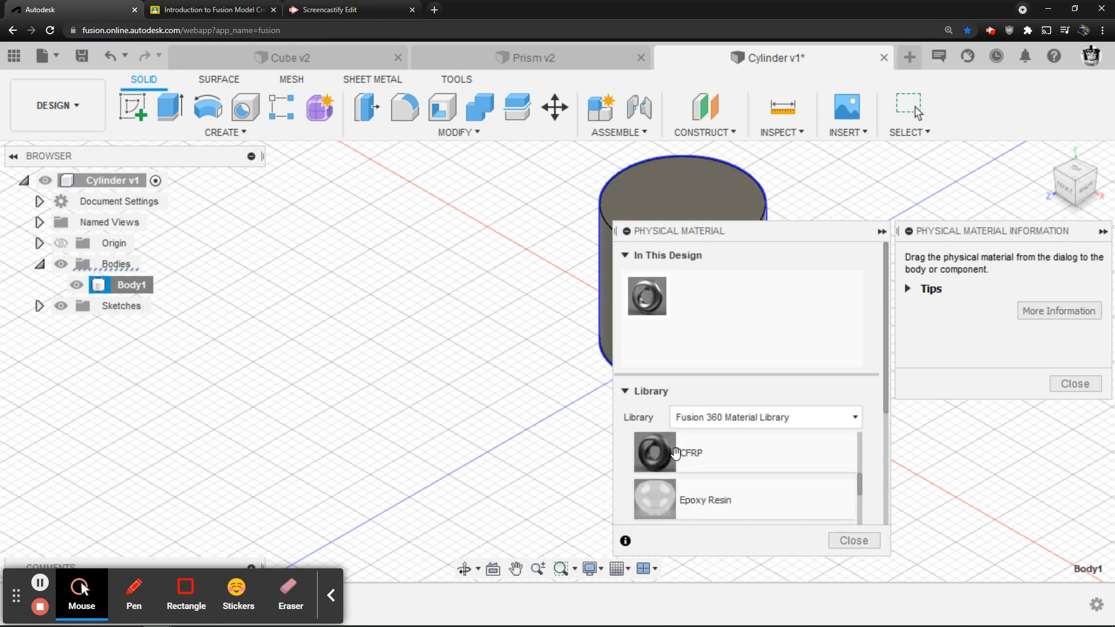
{"action": "scroll", "coordinate": [675, 452], "scroll_direction": "down", "scroll_amount": 8}
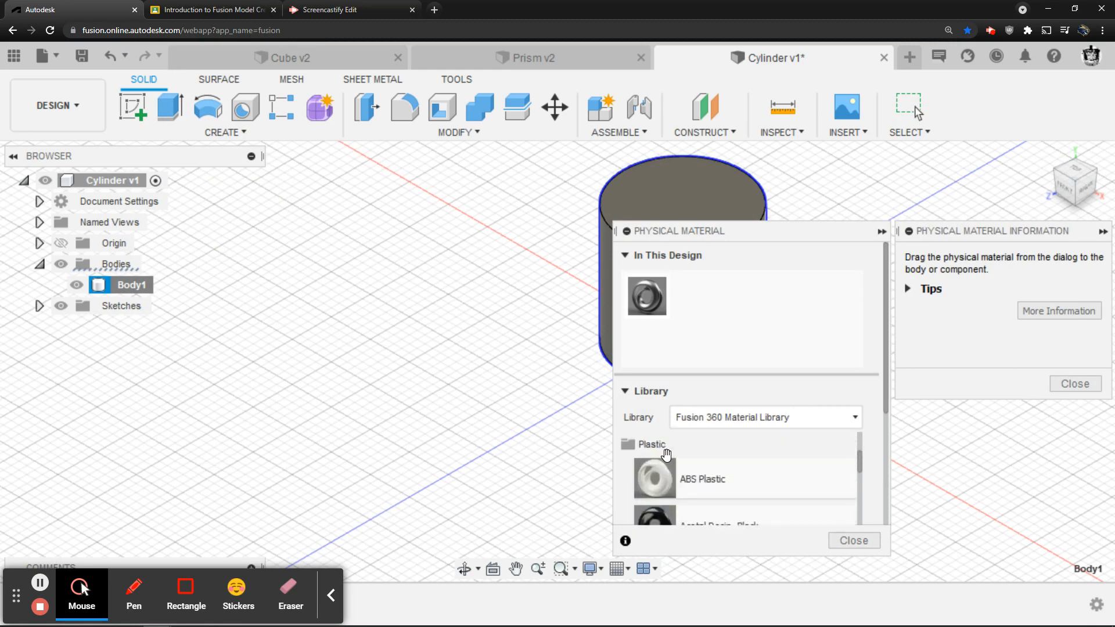
{"action": "scroll", "coordinate": [666, 456], "scroll_direction": "up", "scroll_amount": 3}
{"action": "scroll", "coordinate": [664, 464], "scroll_direction": "down", "scroll_amount": 3}
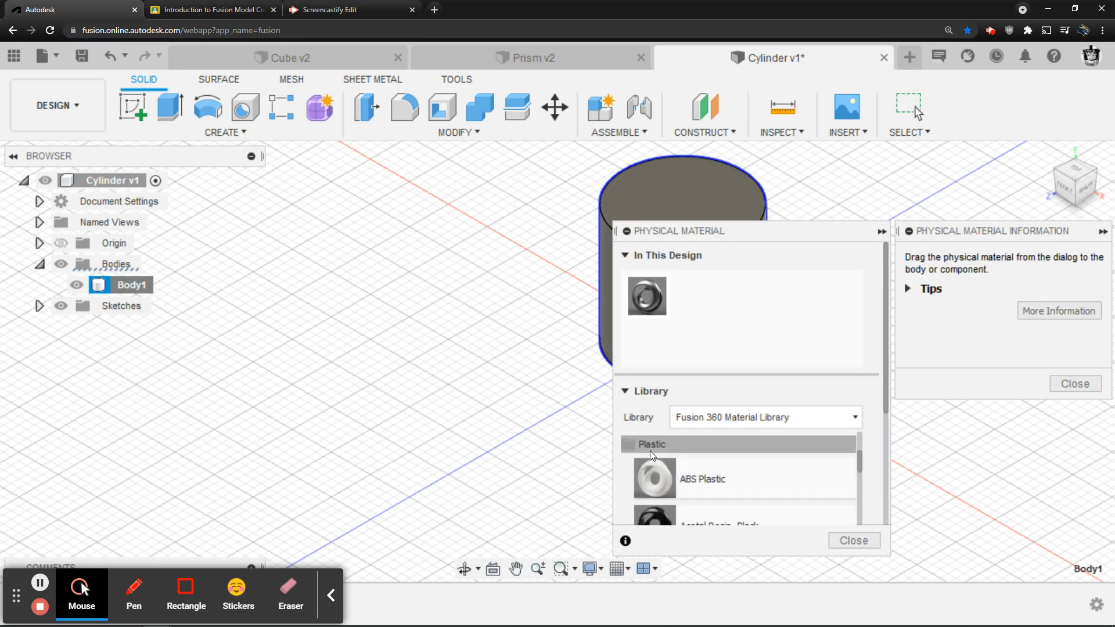
{"action": "left_click", "coordinate": [650, 445]}
{"action": "scroll", "coordinate": [661, 447], "scroll_direction": "down", "scroll_amount": 3}
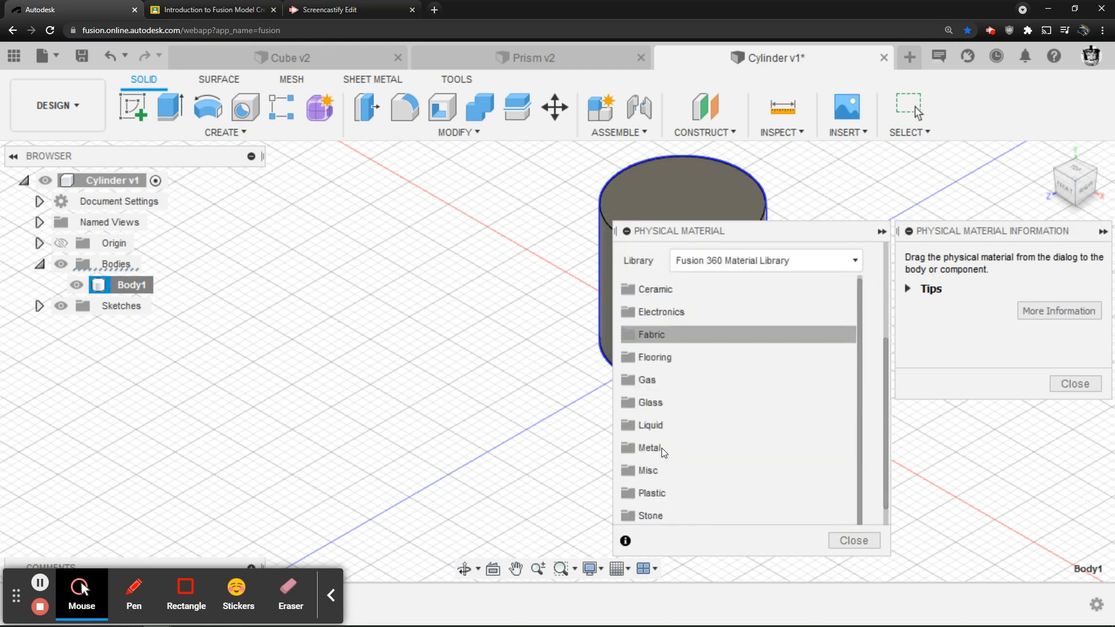
{"action": "scroll", "coordinate": [660, 447], "scroll_direction": "down", "scroll_amount": 1}
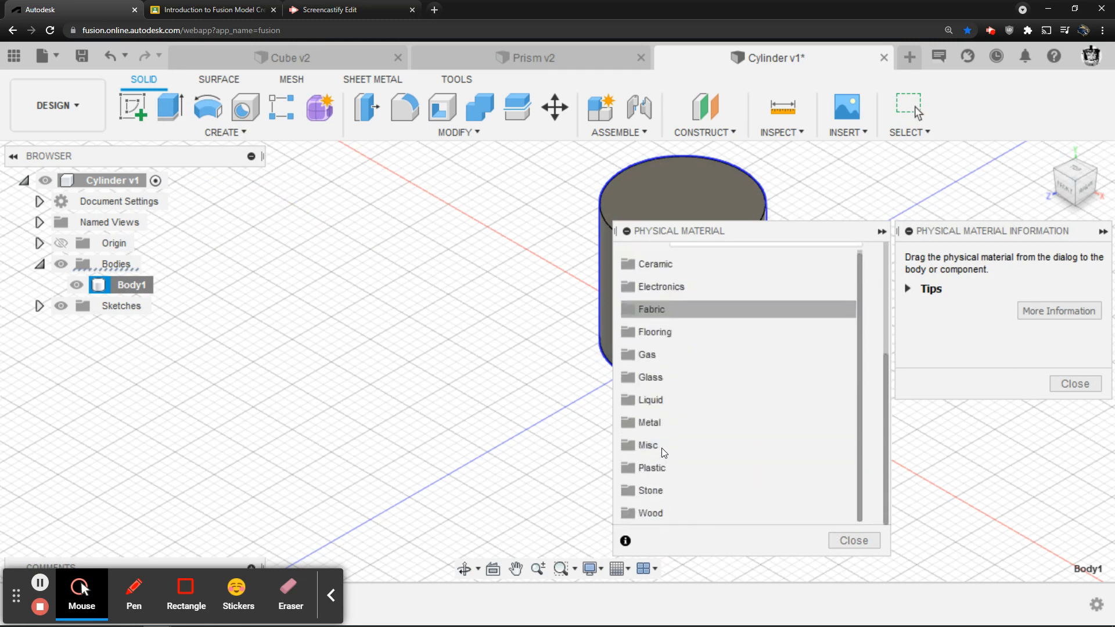
{"action": "left_click", "coordinate": [650, 514]}
{"action": "scroll", "coordinate": [685, 434], "scroll_direction": "down", "scroll_amount": 5}
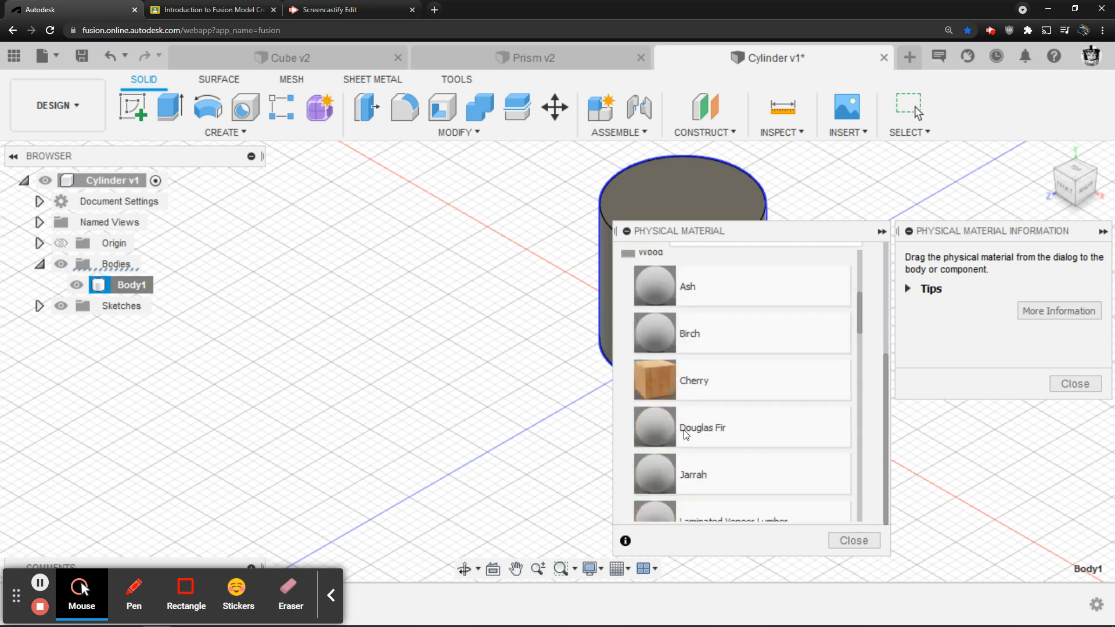
{"action": "scroll", "coordinate": [685, 434], "scroll_direction": "down", "scroll_amount": 6}
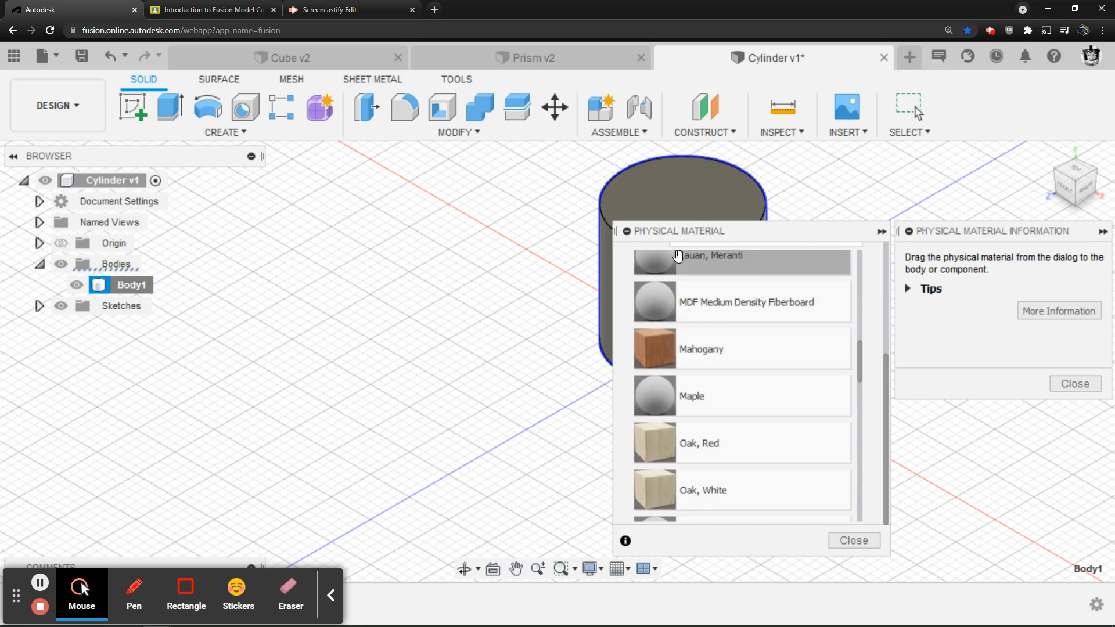
Step: Apply the Mahogany physical material to the cylinder body and save the design with the version description User Saved
{"action": "left_click_drag", "start_coordinate": [680, 231], "coordinate": [834, 216]}
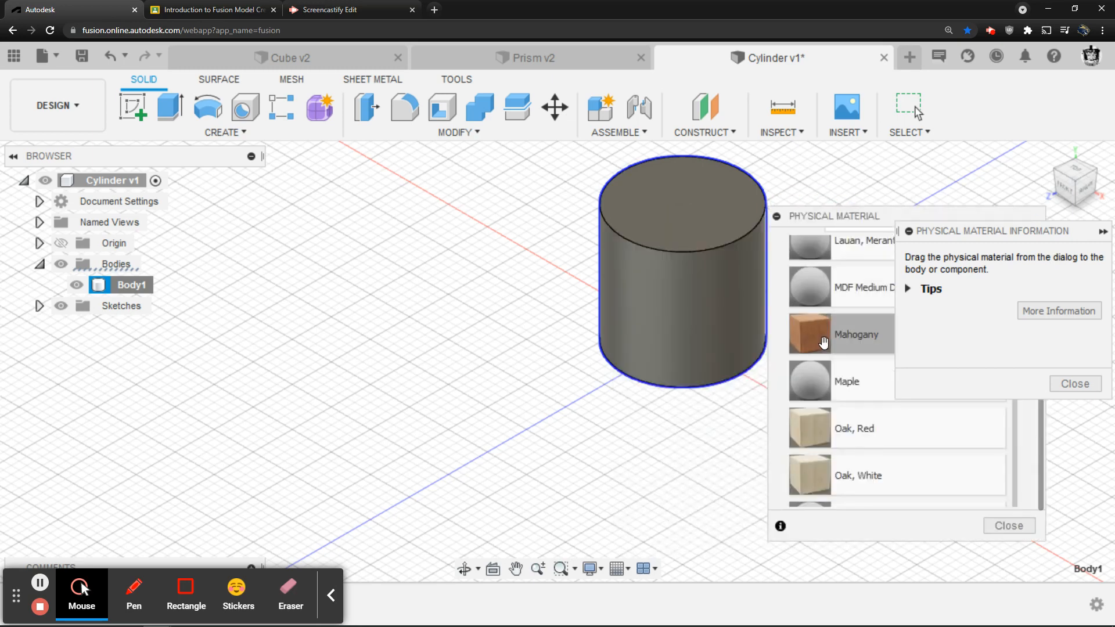
{"action": "left_click_drag", "start_coordinate": [812, 334], "coordinate": [667, 288]}
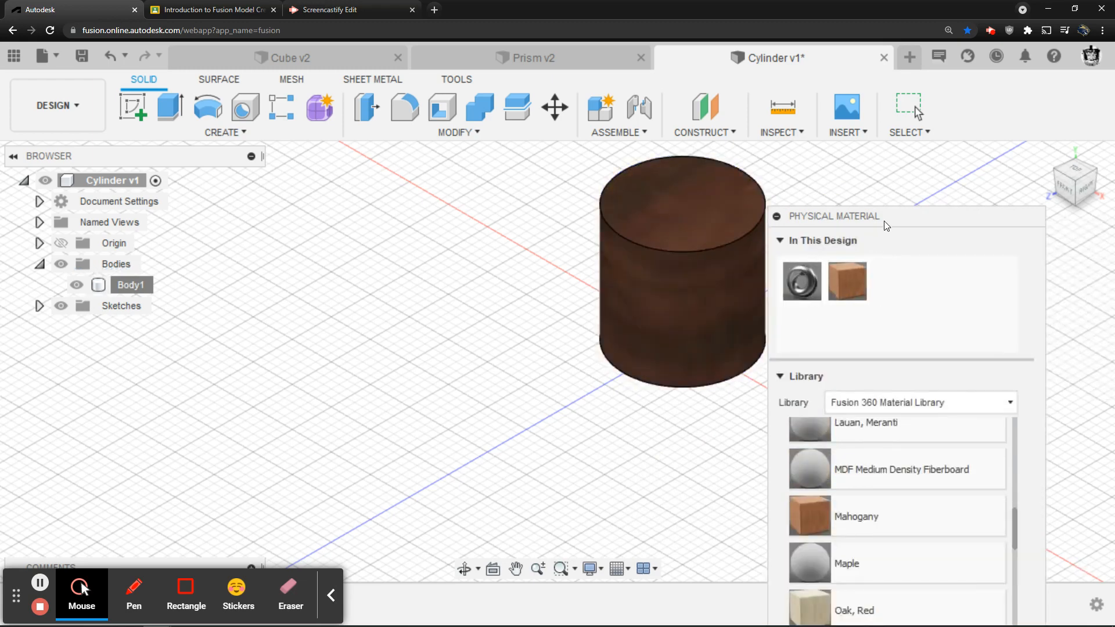
{"action": "left_click", "coordinate": [781, 377]}
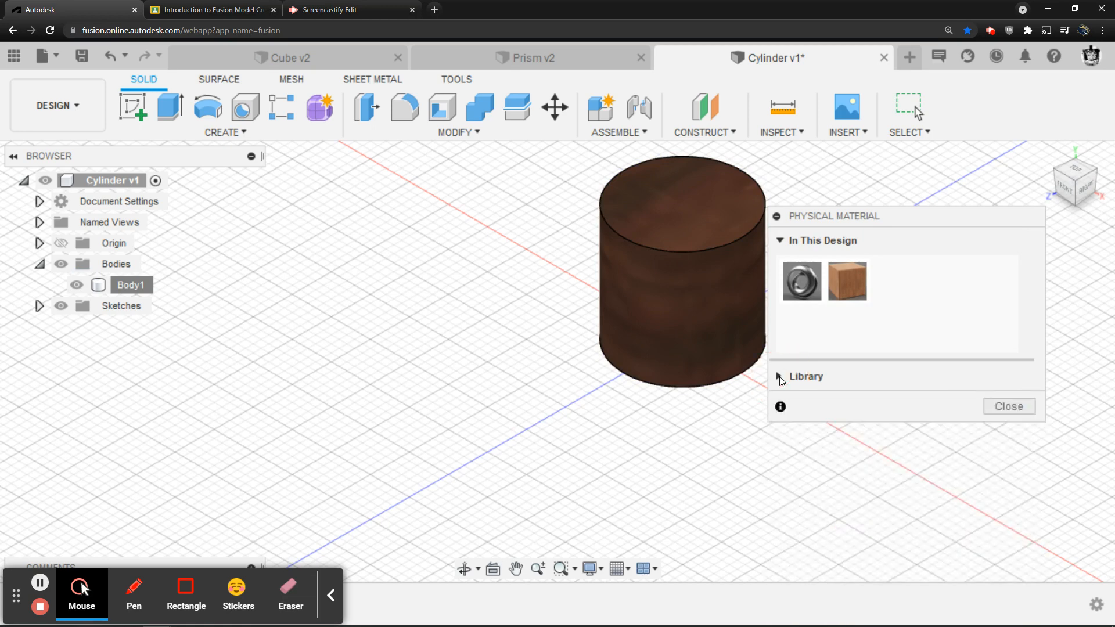
{"action": "left_click", "coordinate": [1001, 406]}
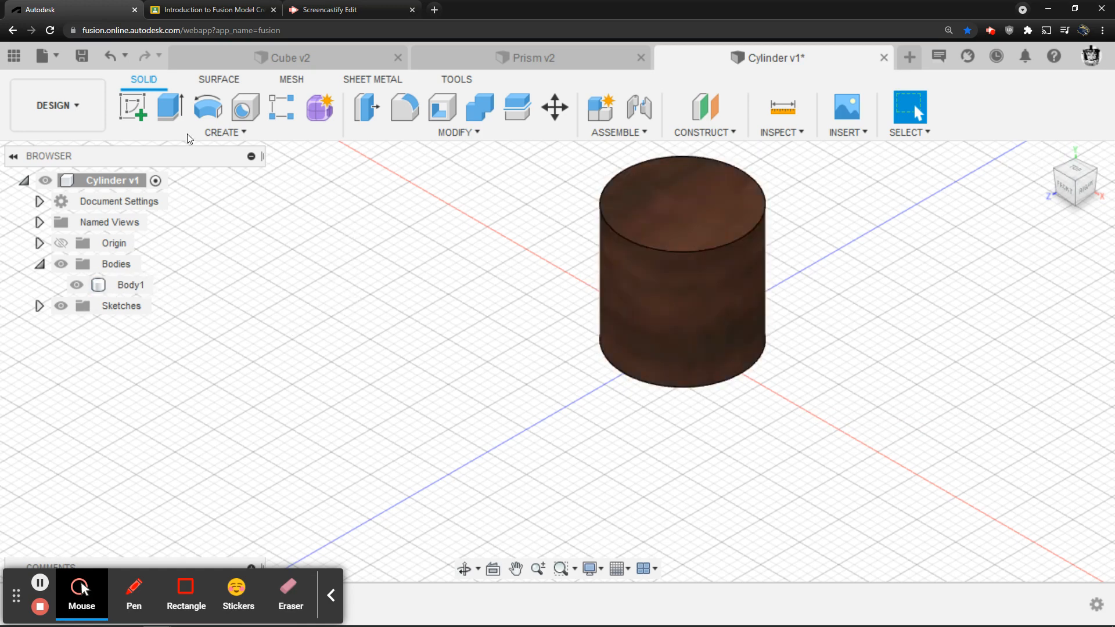
{"action": "left_click", "coordinate": [80, 55]}
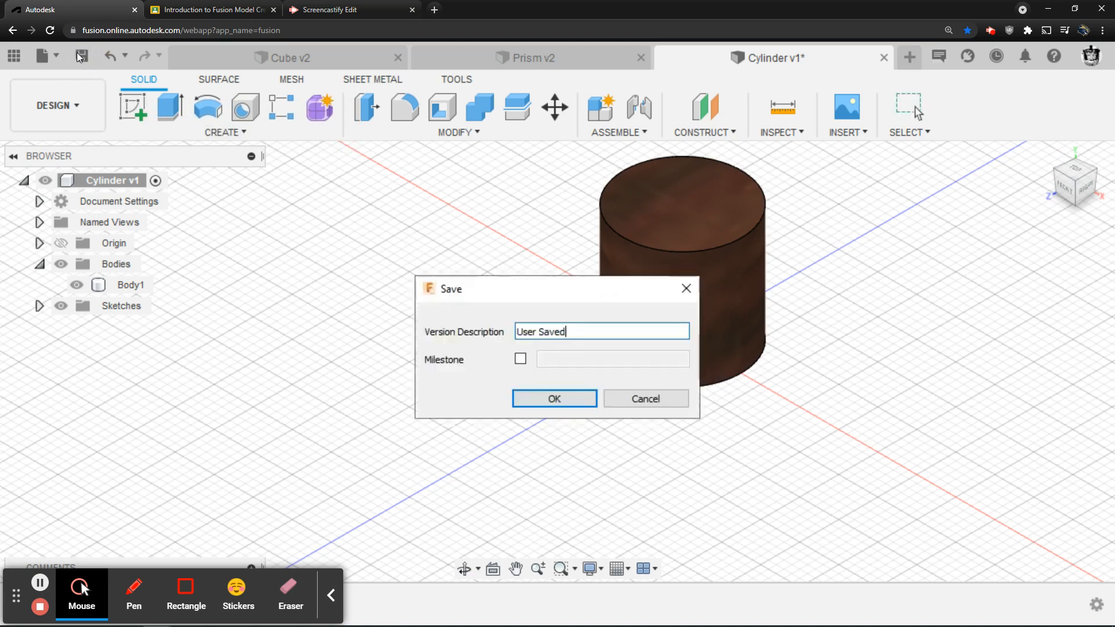
{"action": "left_click", "coordinate": [559, 398]}
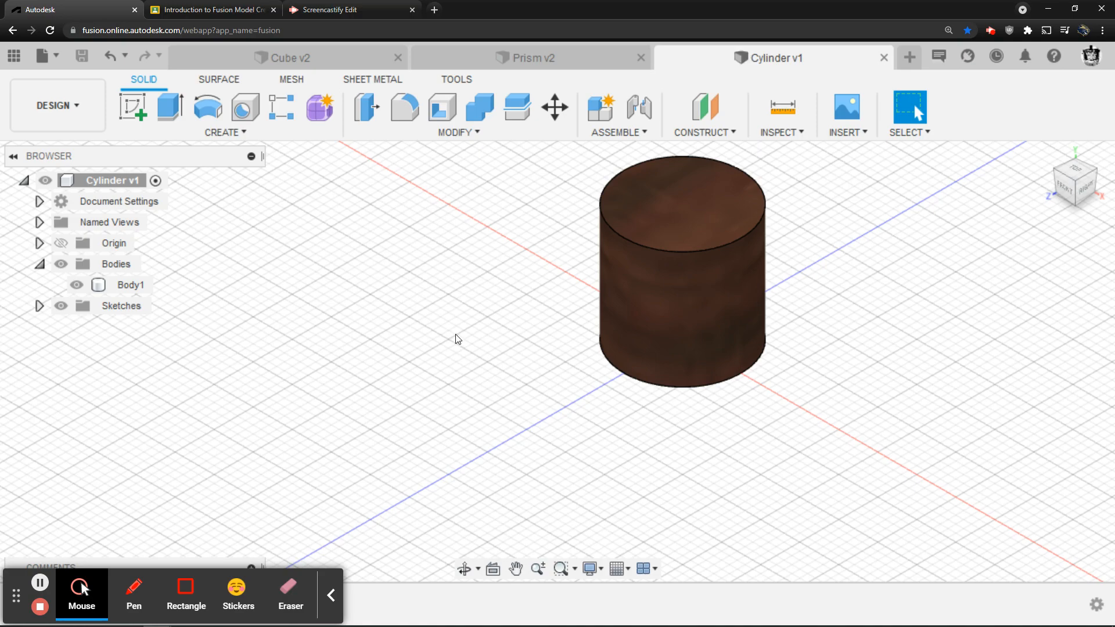
Step: Enable public link sharing for the Cylinder file in the project data and place the cursor at the end of the link address
{"action": "left_click", "coordinate": [14, 56]}
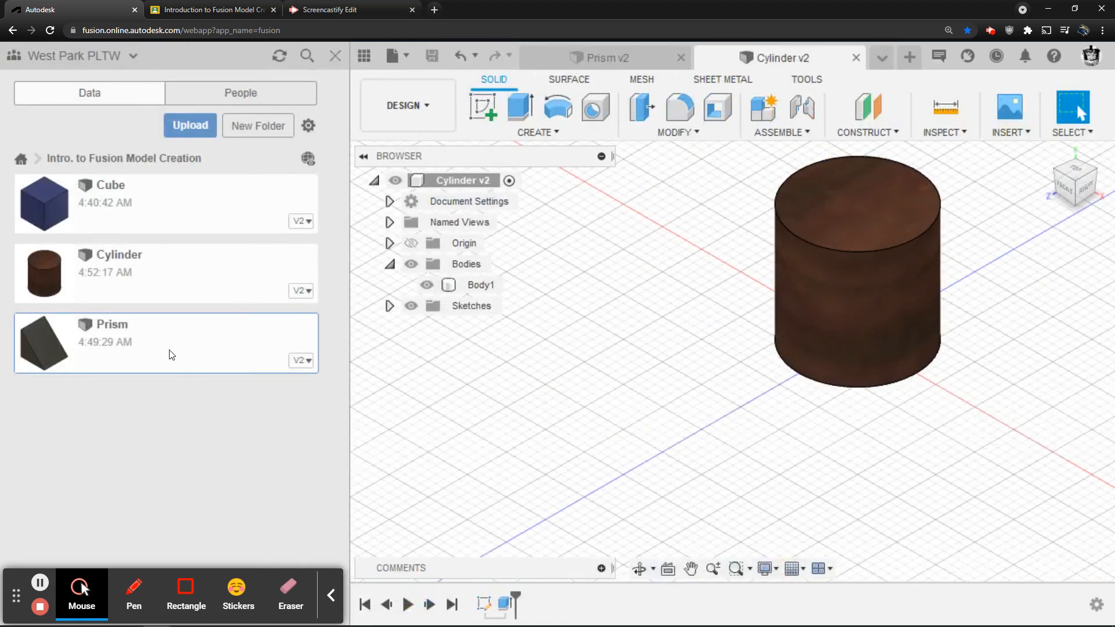
{"action": "right_click", "coordinate": [161, 278]}
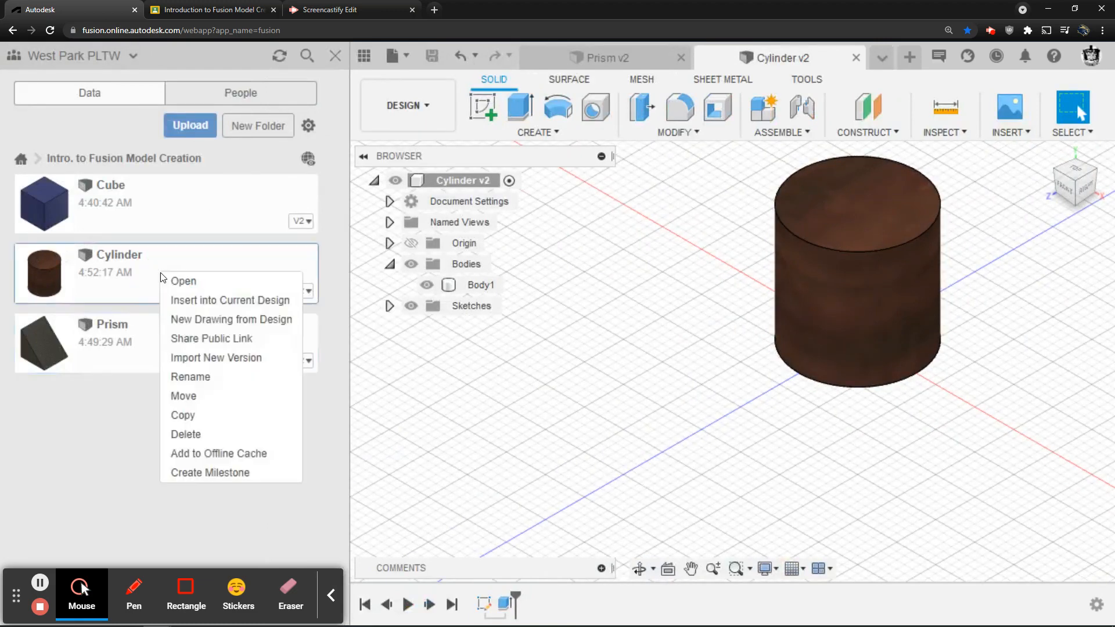
{"action": "left_click", "coordinate": [201, 339]}
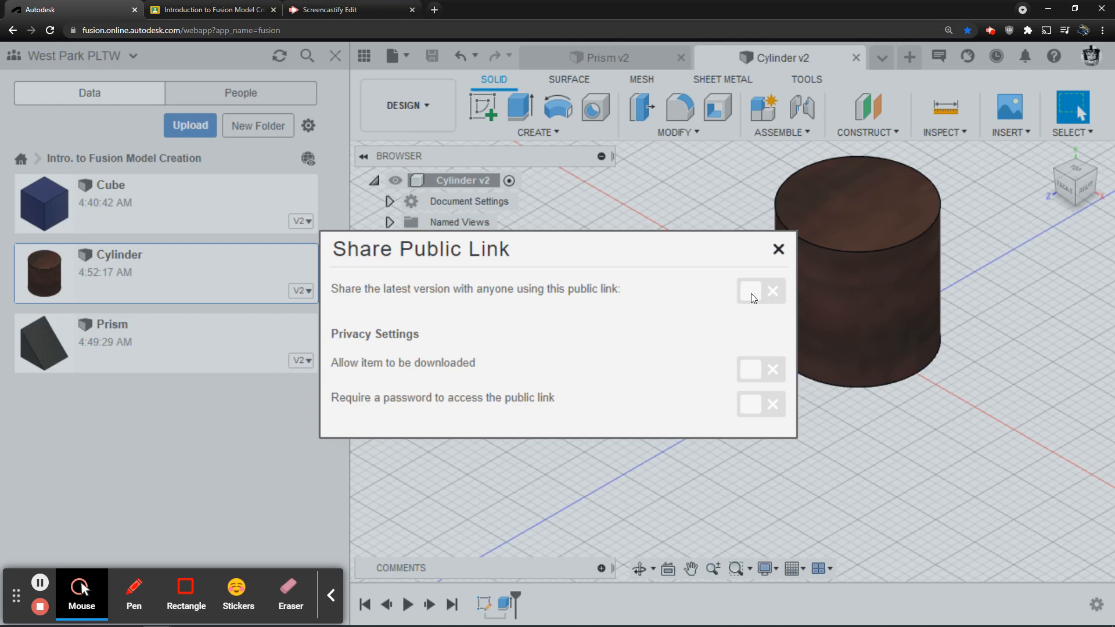
{"action": "left_click", "coordinate": [749, 291]}
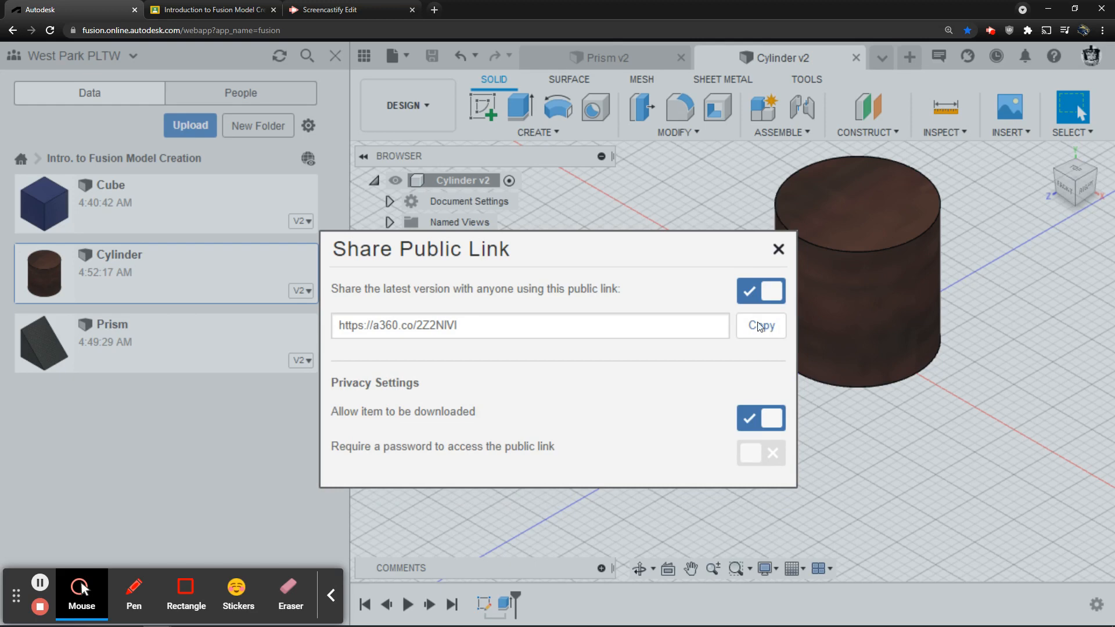
{"action": "left_click", "coordinate": [456, 326]}
{"action": "left_click", "coordinate": [459, 325]}
{"action": "left_click", "coordinate": [467, 326]}
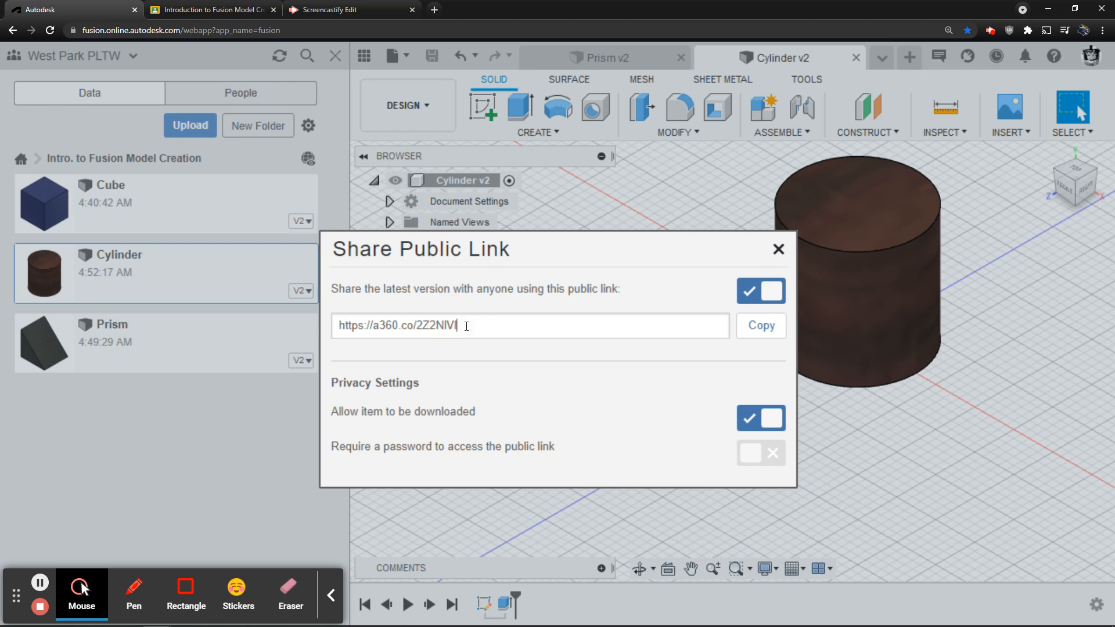